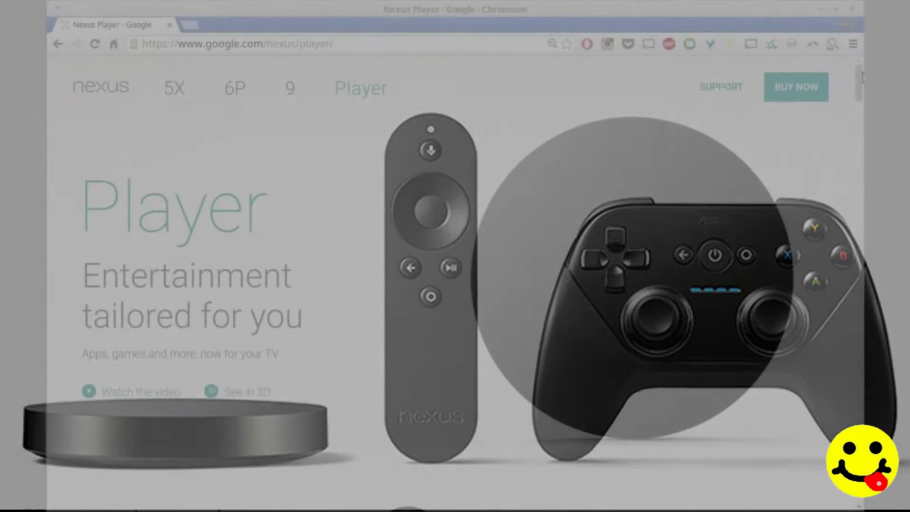
- Scroll the Nexus Player page down to the grid of streaming app tiles, including HBO NOW and Netflix
left_click_drag(862, 77, 862, 97)
left_click_drag(861, 97, 862, 105)
left_click_drag(862, 105, 862, 106)
left_click_drag(862, 107, 862, 243)
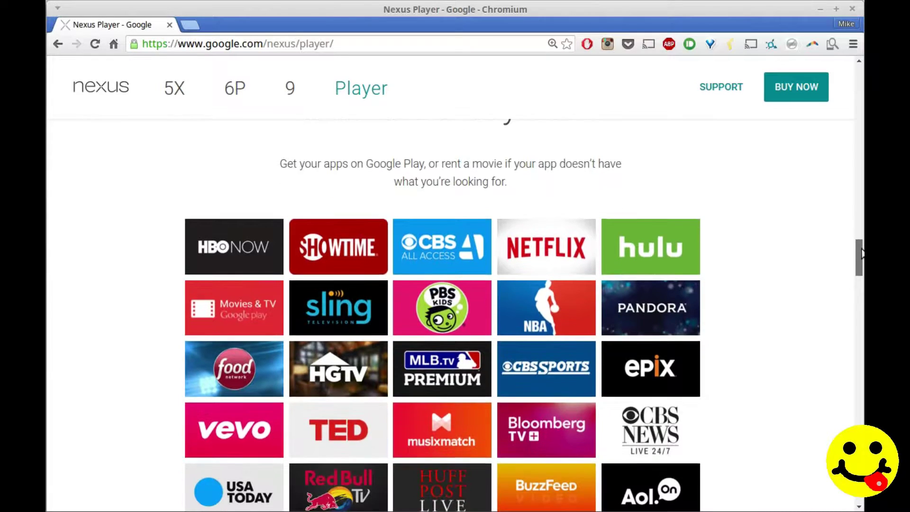
left_click_drag(862, 256, 861, 364)
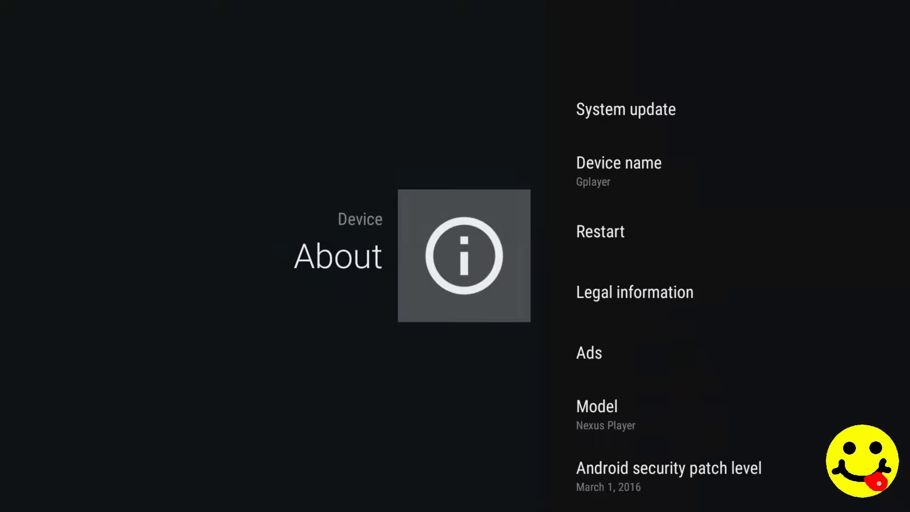
key("Down")
key("Down")
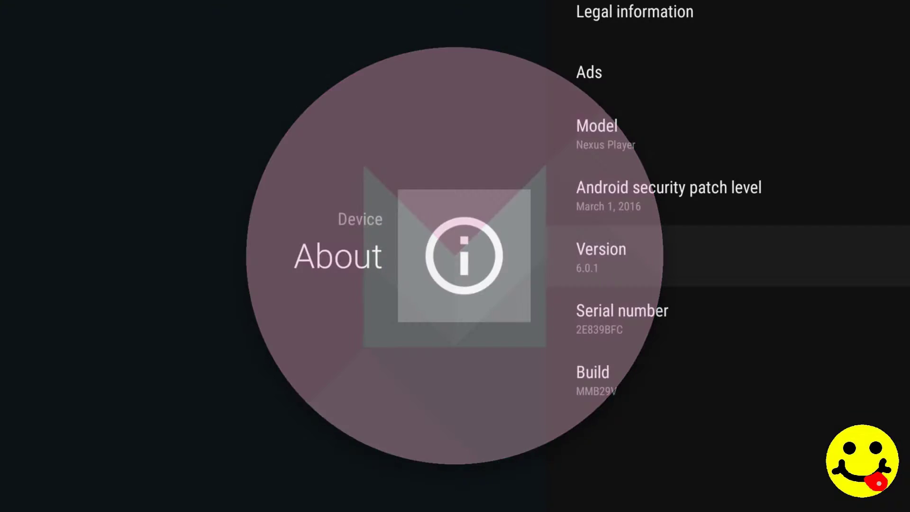
key("Escape")
key("Escape")
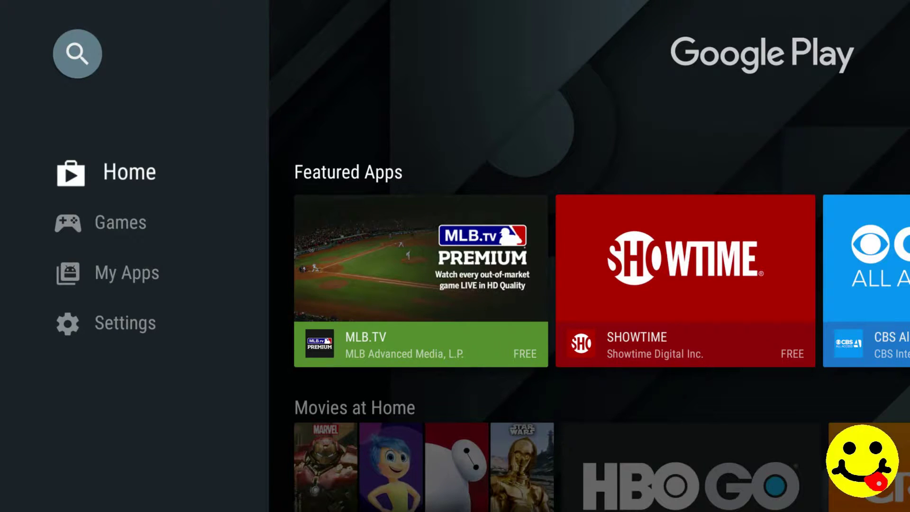
- Search the Play Store for HBO using the on-screen keyboard instead of voice search
key("Return")
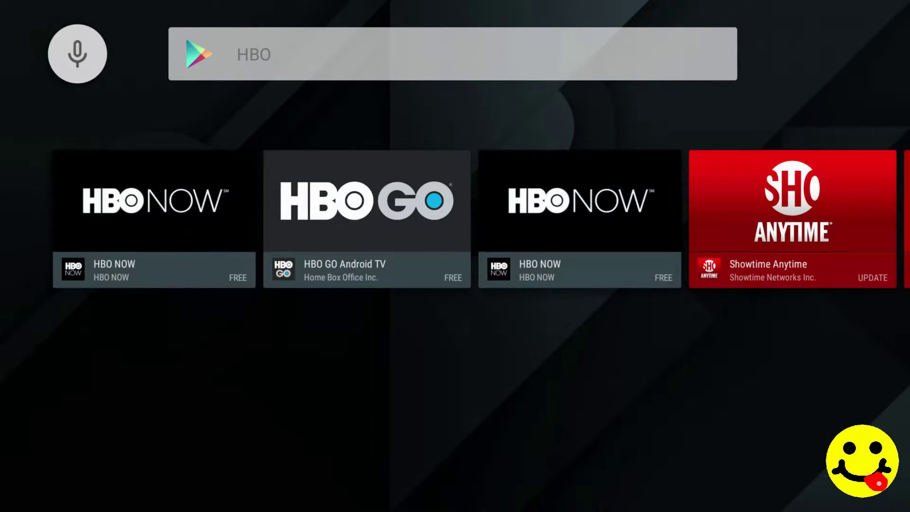
key("Right")
key("Down")
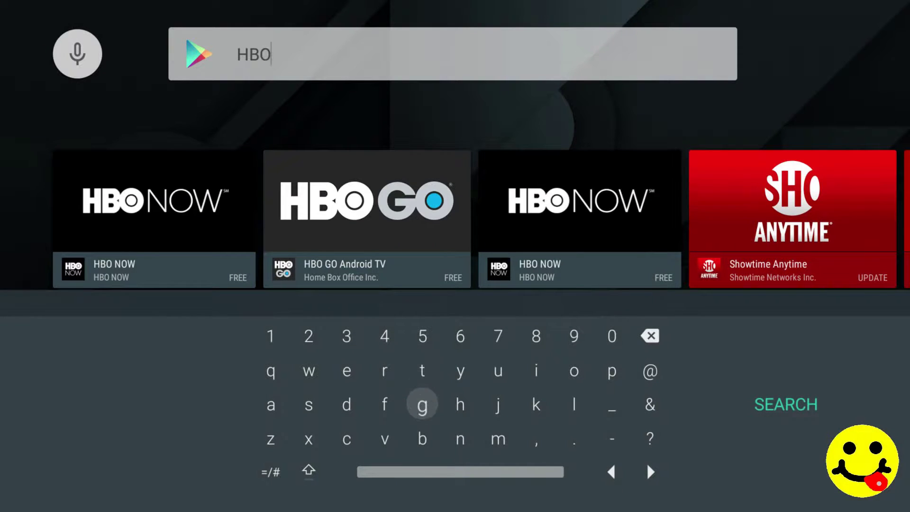
key("Up")
key("Escape")
- Open the HBO GO Android TV listing from the results and install it
key("Down")
key("Right")
key("Return")
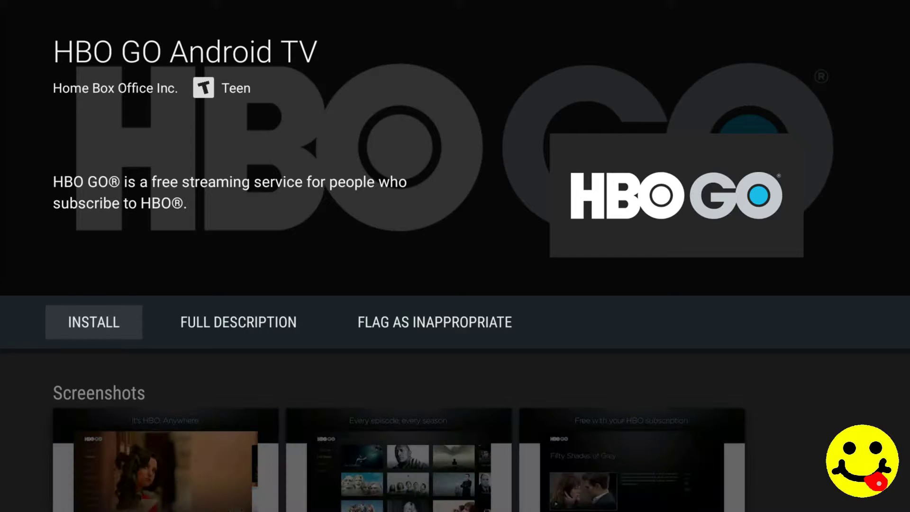
key("Return")
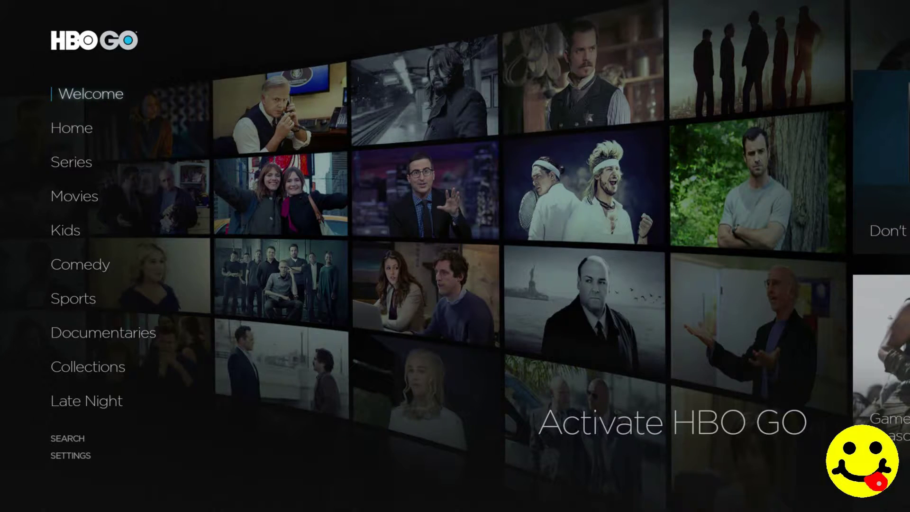
- Select the Activate HBO GO tile to show the activation code page
key("Right")
key("Return")
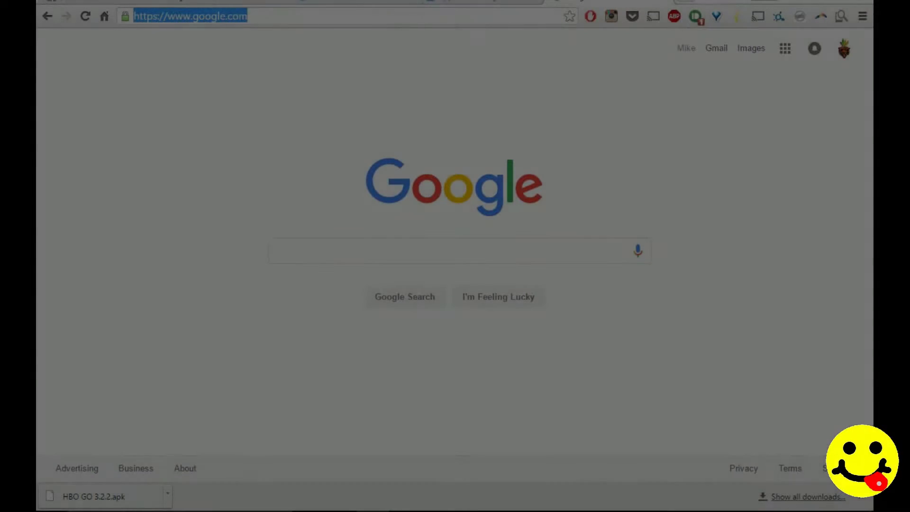
- Load hbogo.com/activate, choose Android TV as the device, and continue to the provider step
type("hbogo")
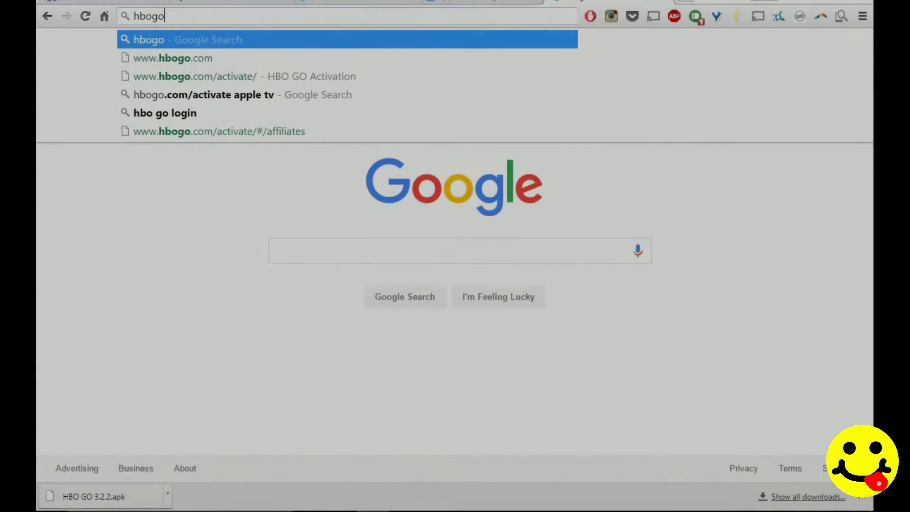
type(".com")
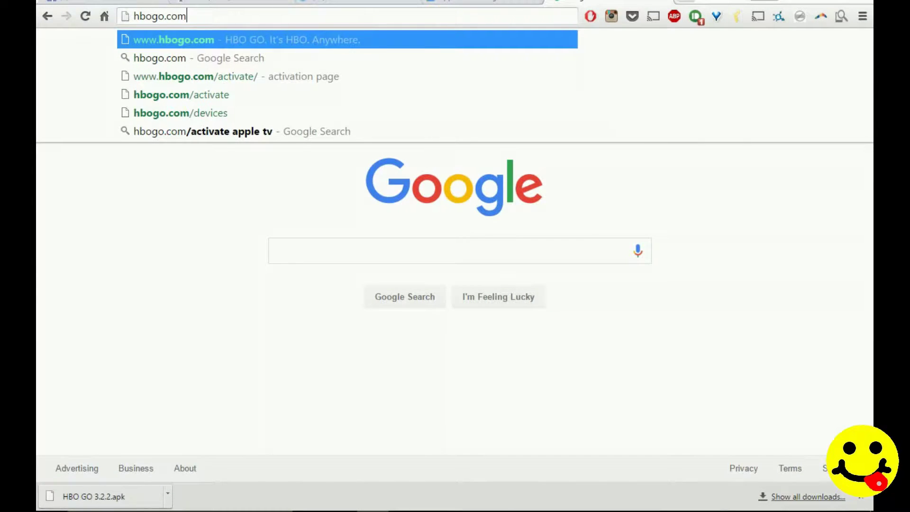
type("/activate")
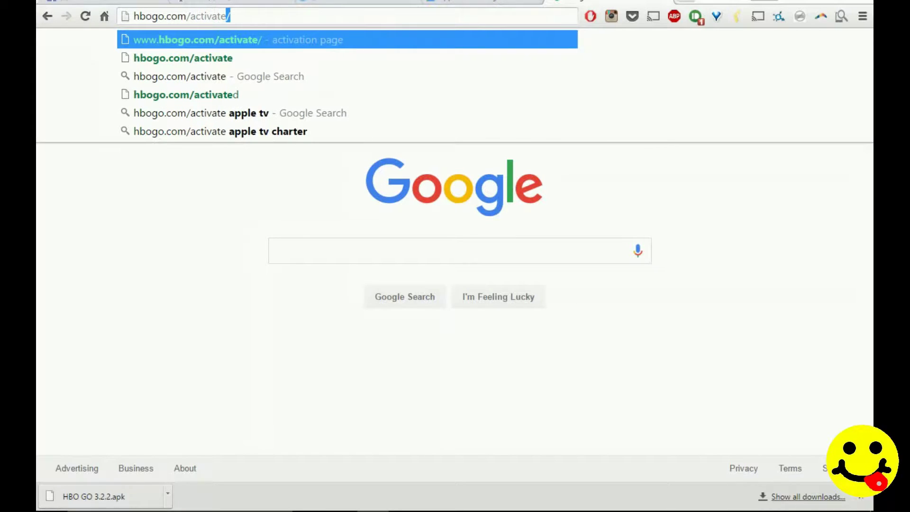
key("Return")
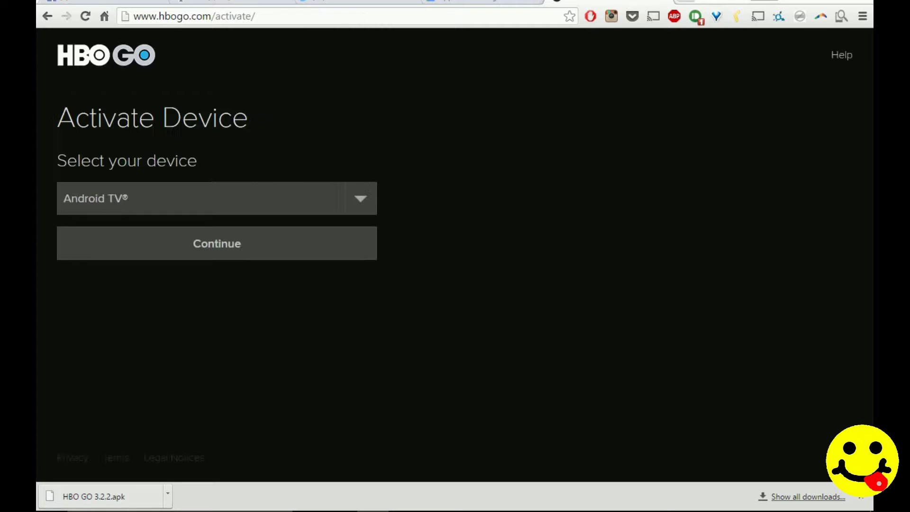
left_click(372, 208)
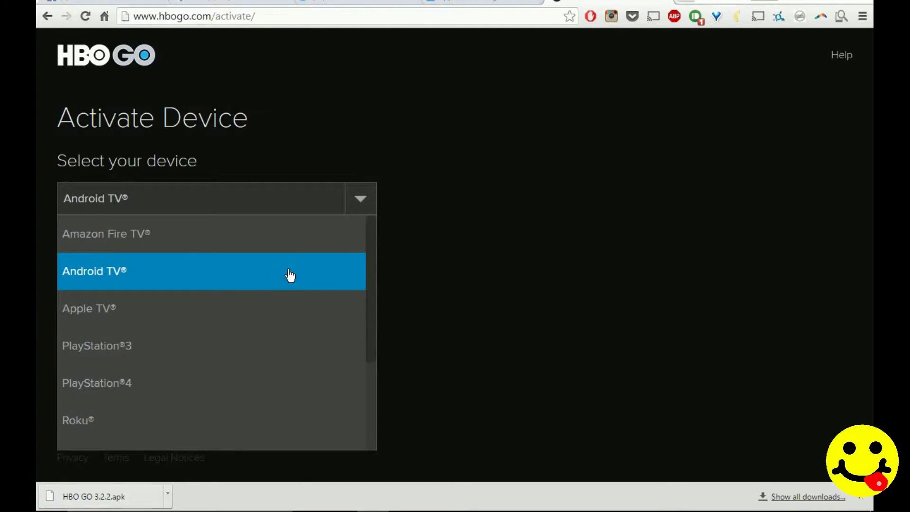
left_click(289, 272)
left_click(369, 212)
scroll(378, 236, "down", 1)
left_click_drag(383, 264, 376, 237)
left_click(288, 268)
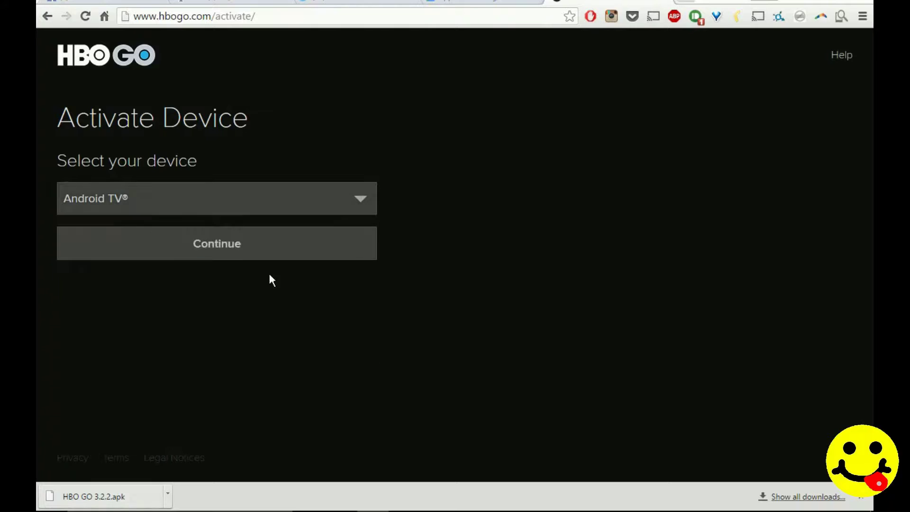
left_click(324, 255)
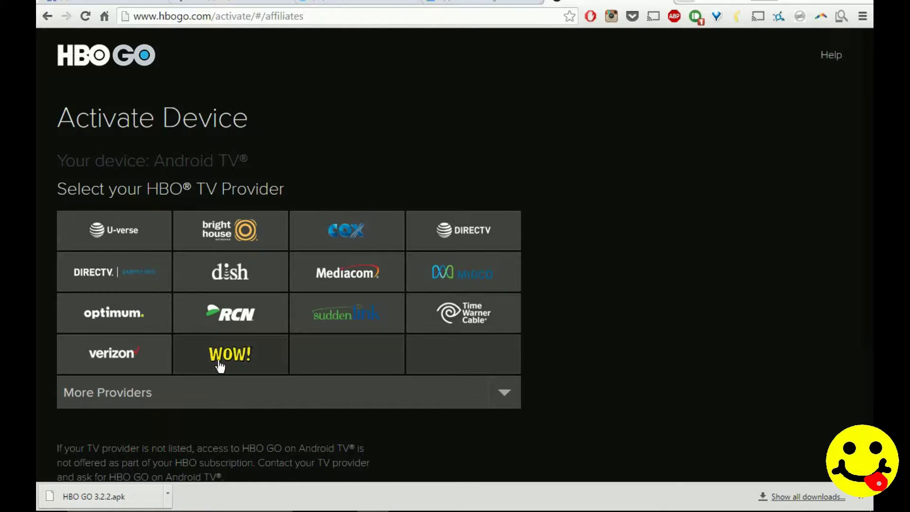
- Expand the More Providers dropdown and scroll through the additional TV providers
left_click(506, 392)
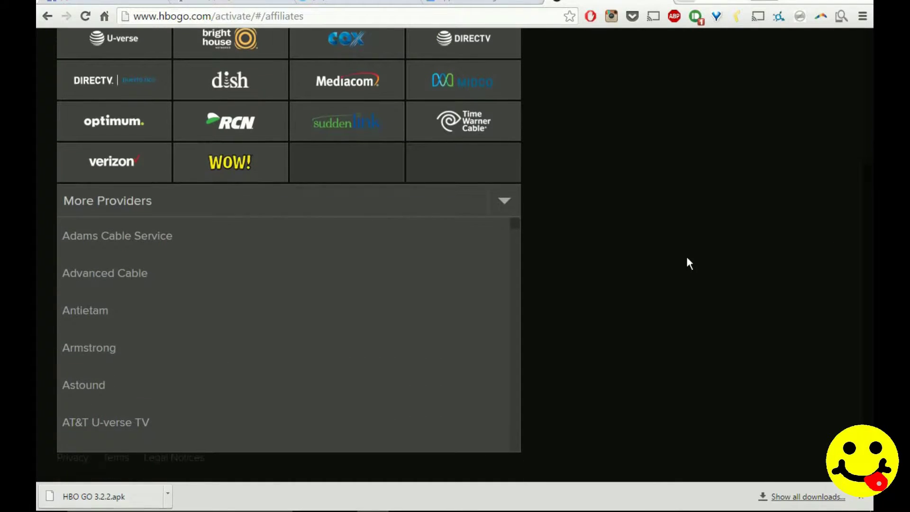
left_click_drag(525, 229, 527, 458)
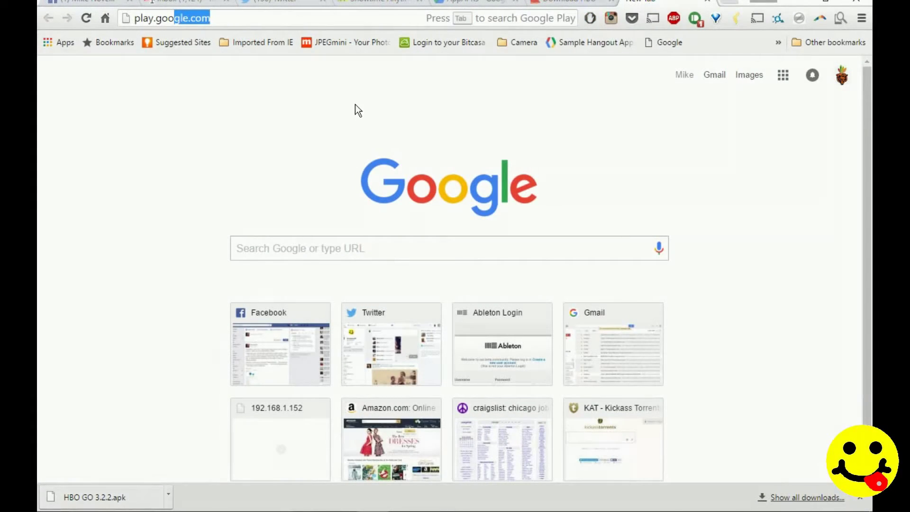
- Go to play.google.com in a new tab and search the store for 'ES file'
key("Right")
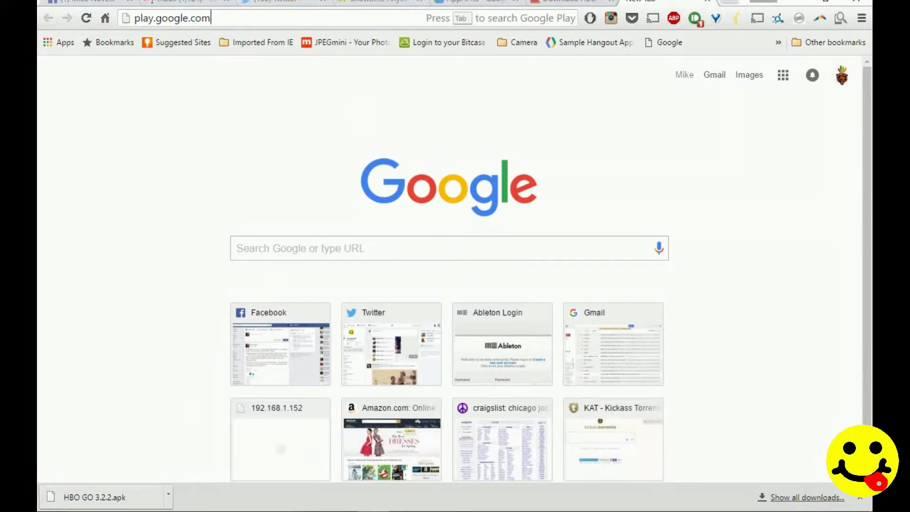
key("Return")
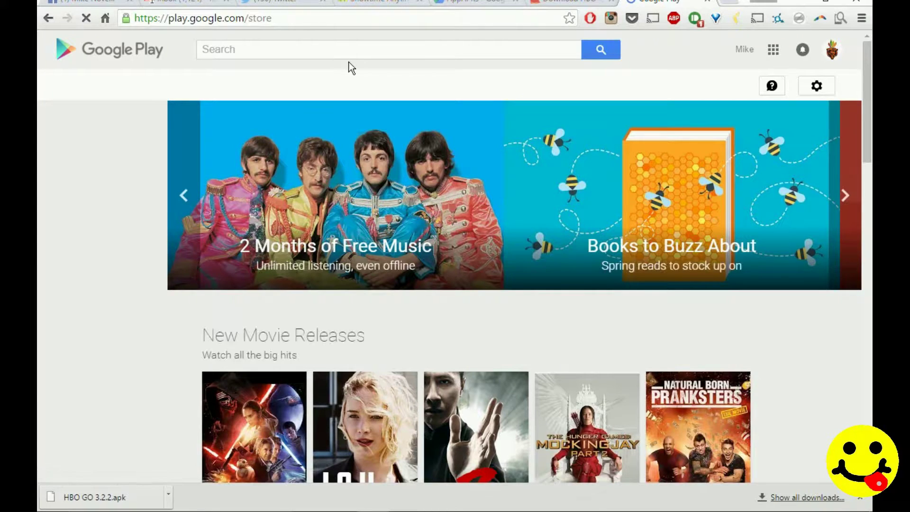
left_click(377, 58)
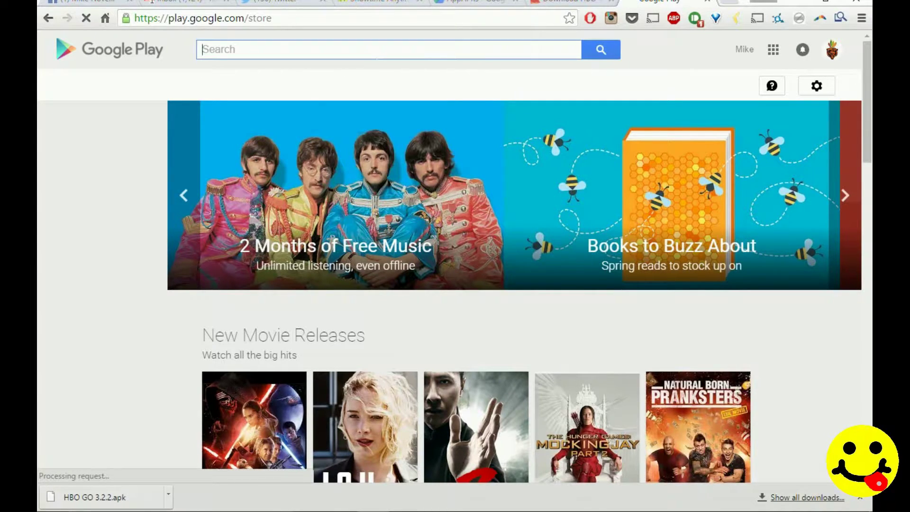
type("ES file")
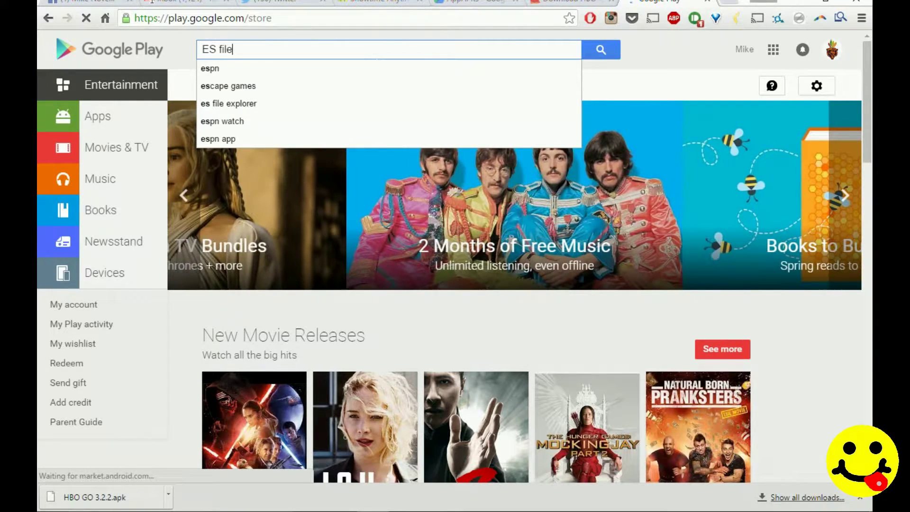
key("Return")
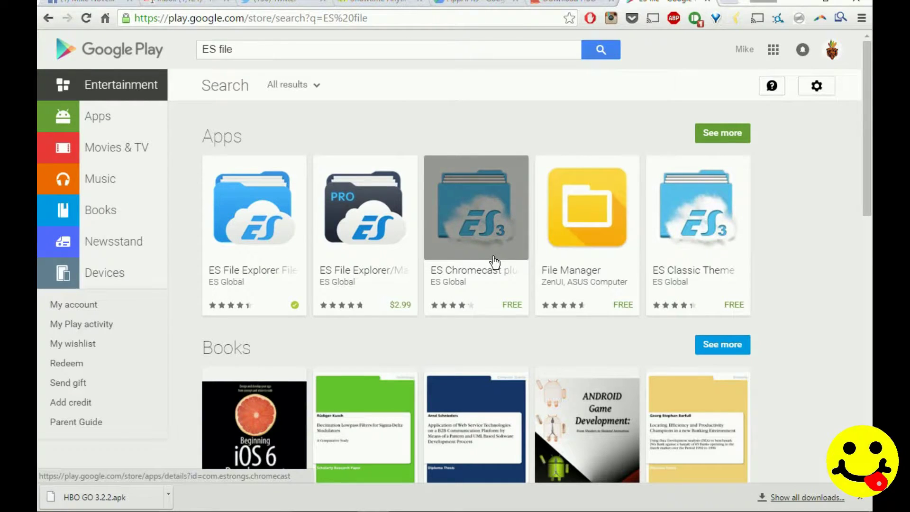
- Open the ES File Explorer File Manager page, begin installing it, and list the available devices
left_click(264, 237)
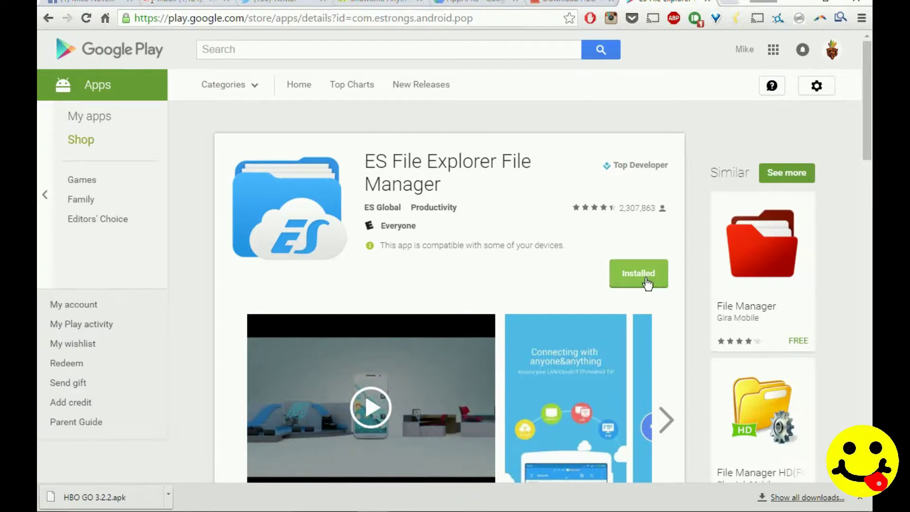
left_click(646, 284)
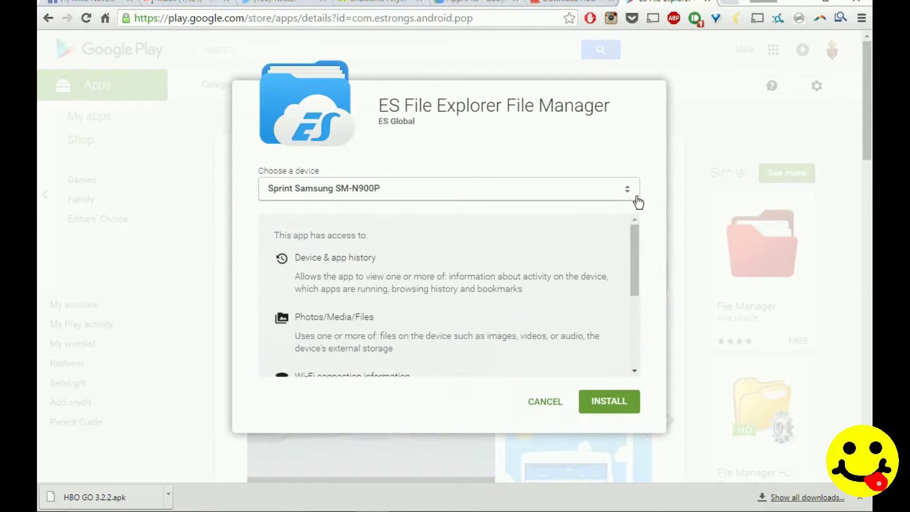
left_click(638, 201)
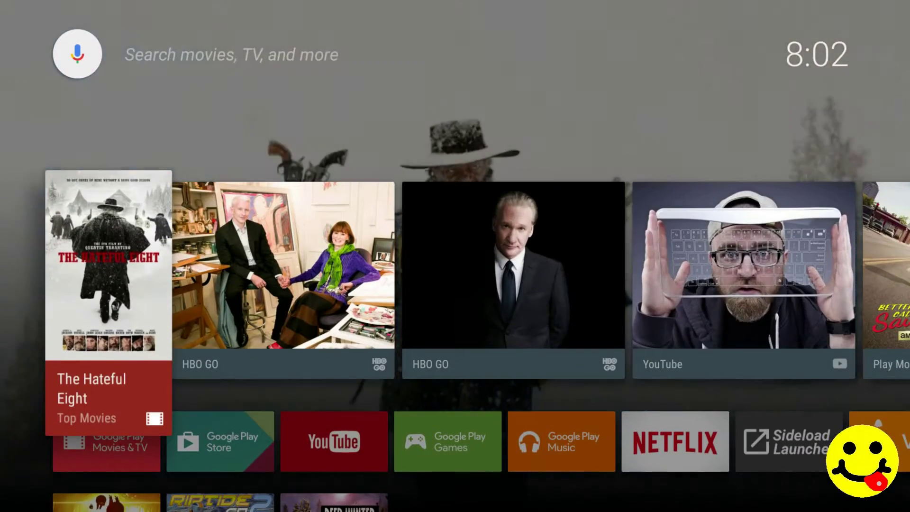
- Move to HBO GO in the home screen Apps row, uninstall it, and save the row
key("Down")
key("Right")
key("Right")
key("Right")
key("Right")
key("Right")
key("Right")
key("Right")
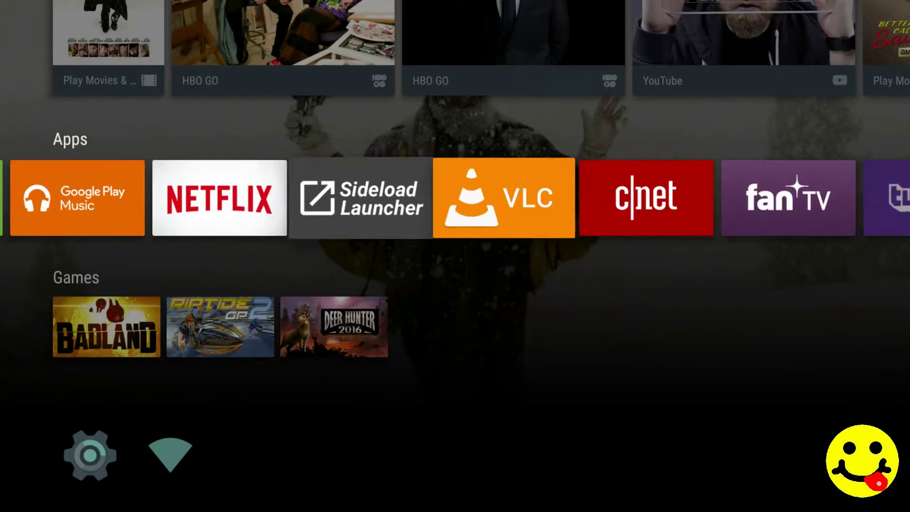
key("Right")
key("Right")
key("Right")
key("Right")
key("Right")
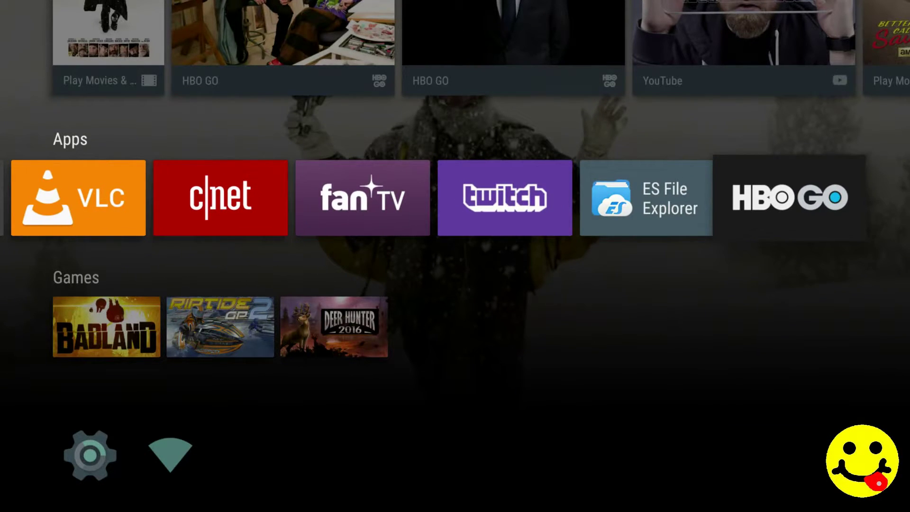
key("Return")
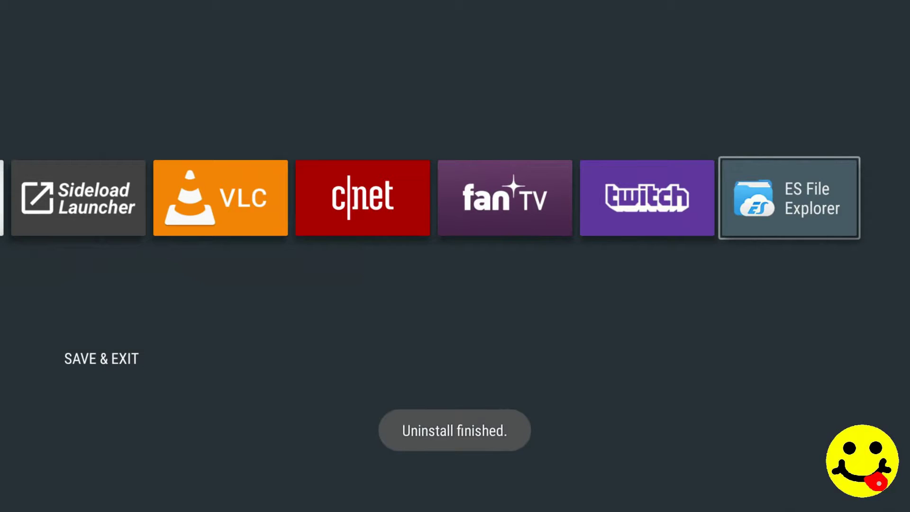
key("Down")
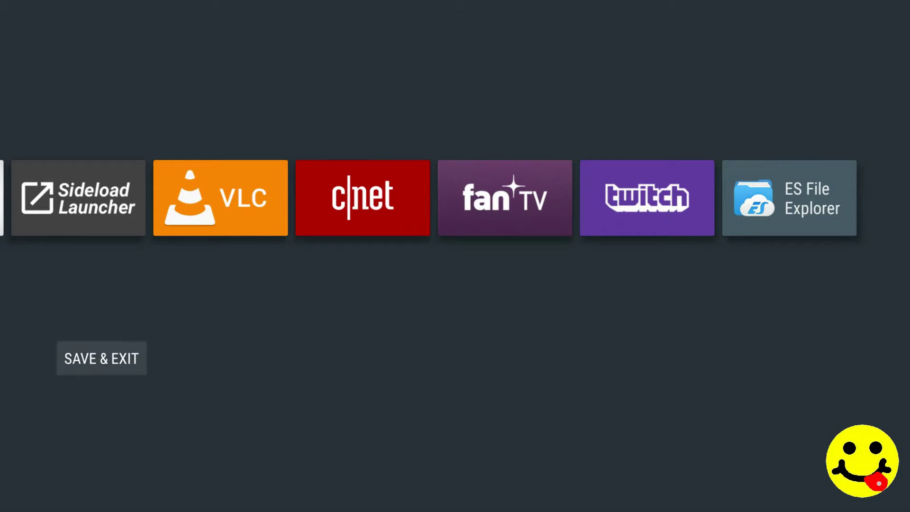
key("Return")
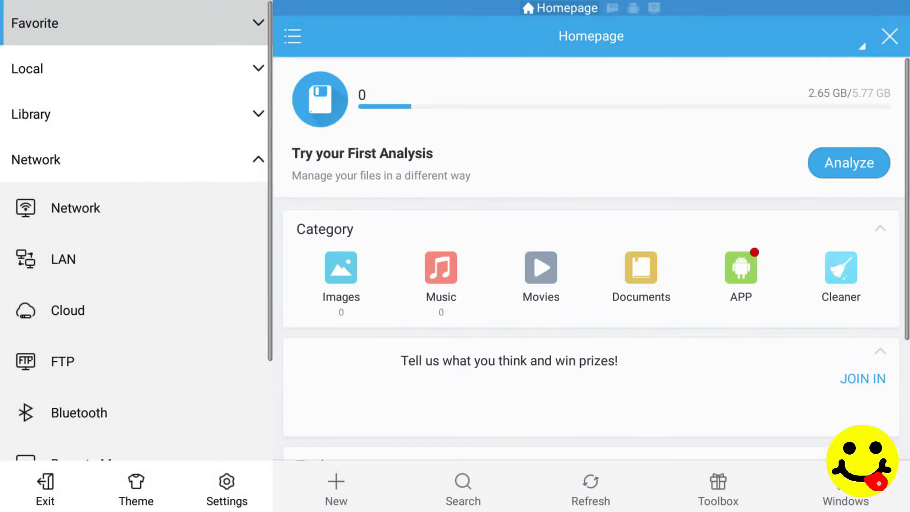
- In ES File Explorer, browse the Google Drive cloud account to AppAPKs and open HBO GO 3.2.2.apk
key("Down")
key("Down")
key("Down")
key("Down")
key("Down")
key("Down")
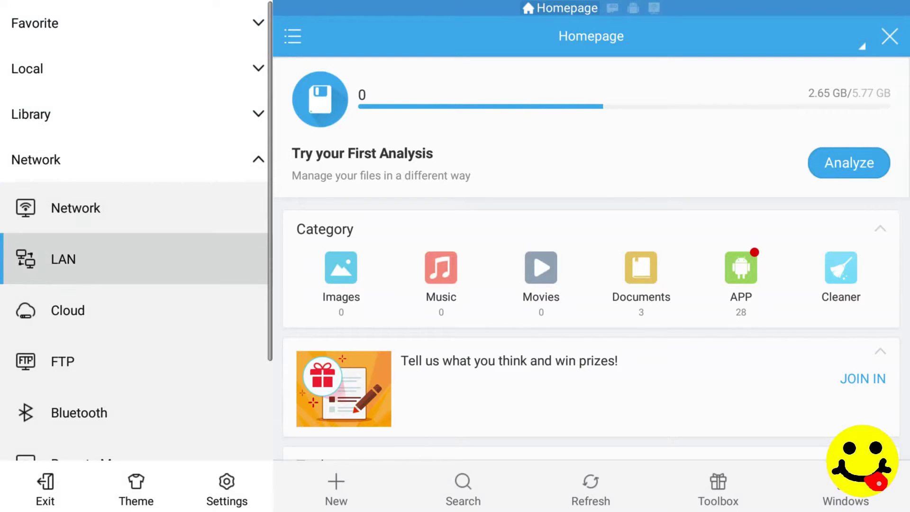
key("Return")
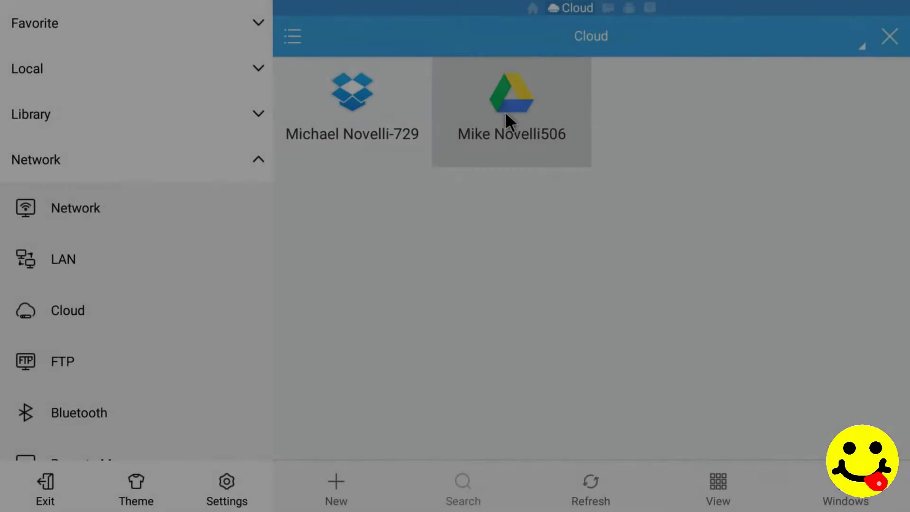
left_click(506, 113)
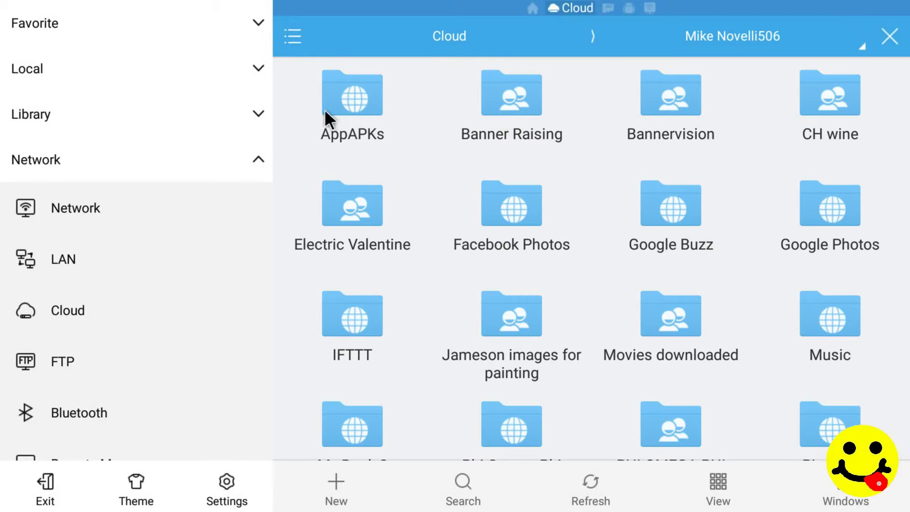
left_click(325, 114)
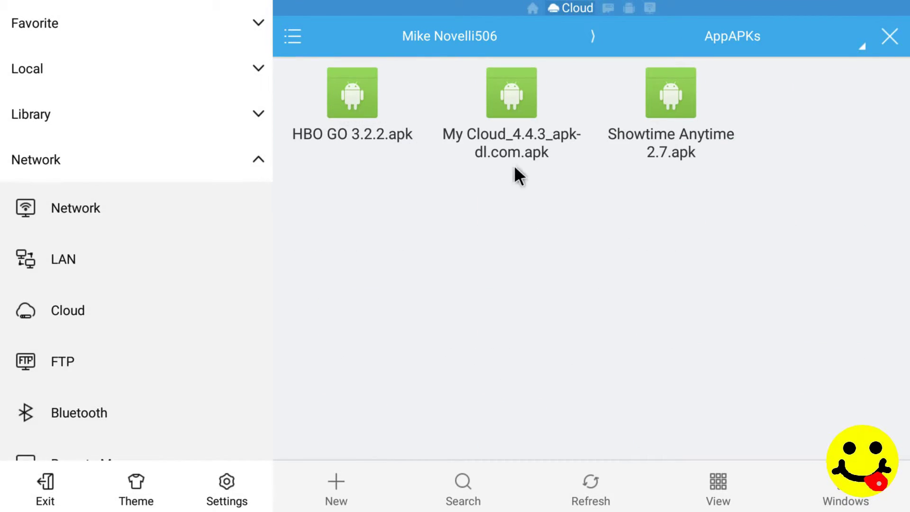
left_click(371, 105)
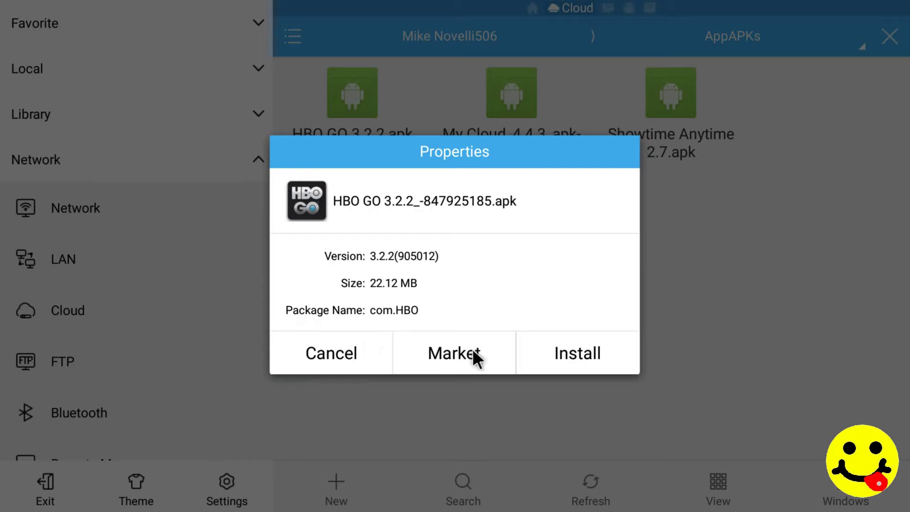
- Install the HBO GO 3.2.2 package, accept its permissions, and launch the app
left_click(564, 355)
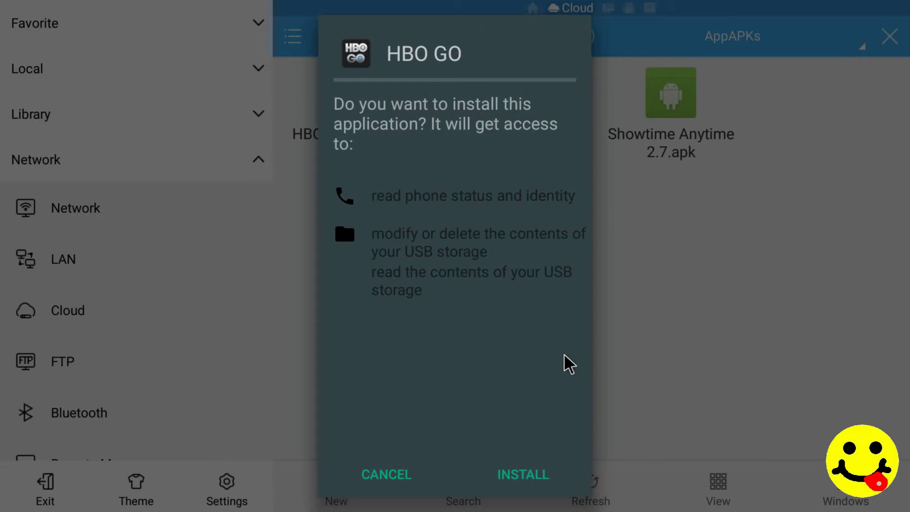
left_click(562, 488)
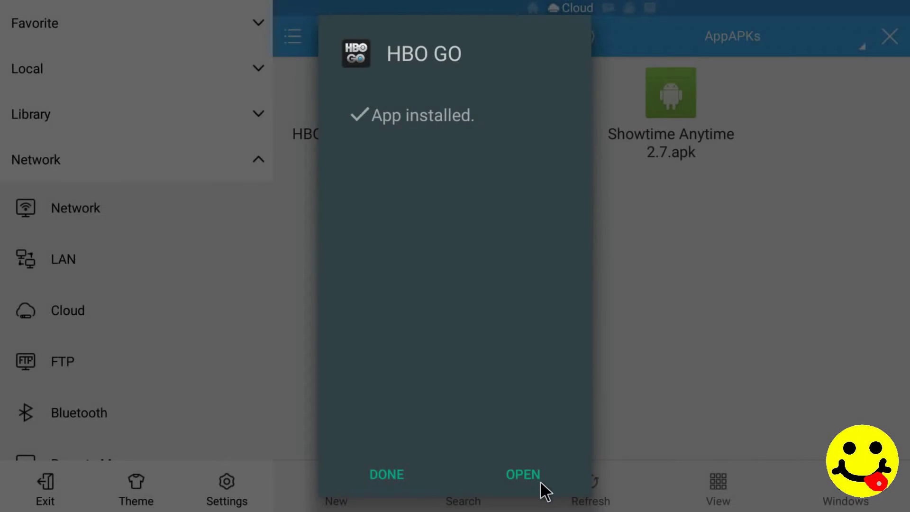
left_click(540, 480)
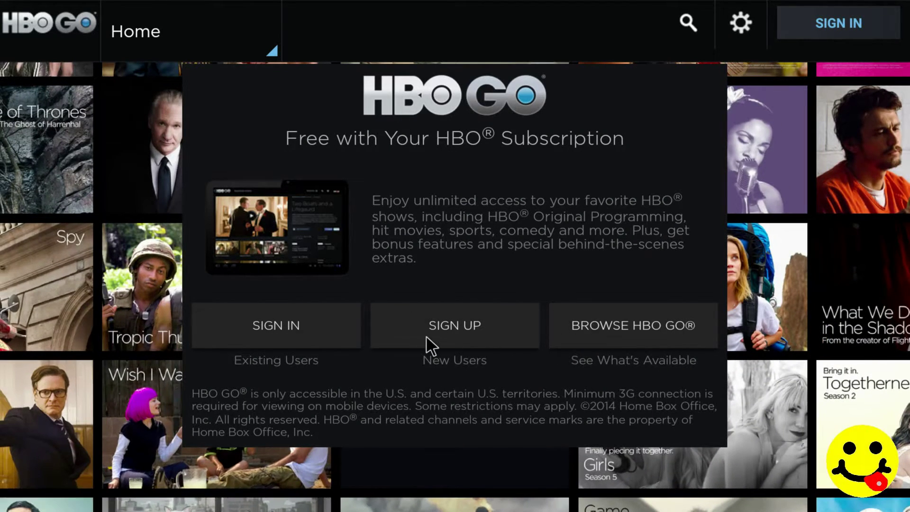
- Start HBO GO sign-in, choose Xfinity as the TV provider, and select the e-mail or username field
left_click(294, 328)
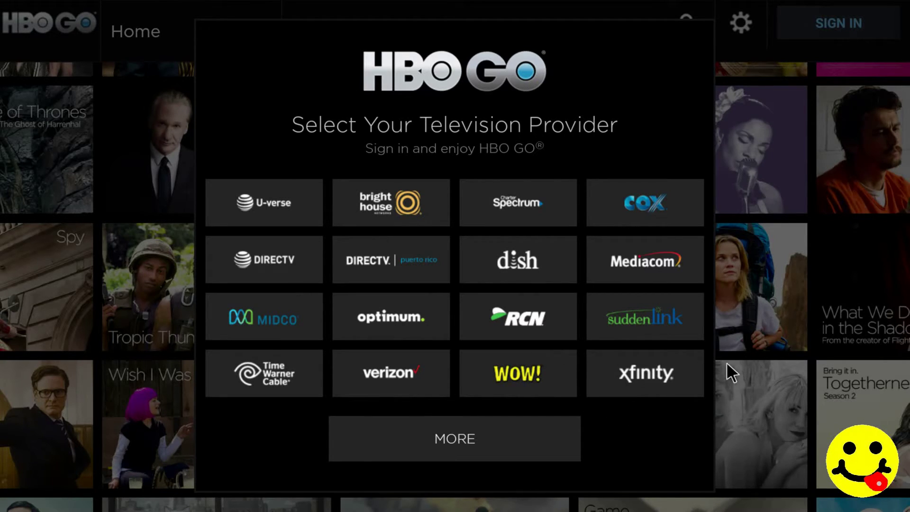
left_click(663, 385)
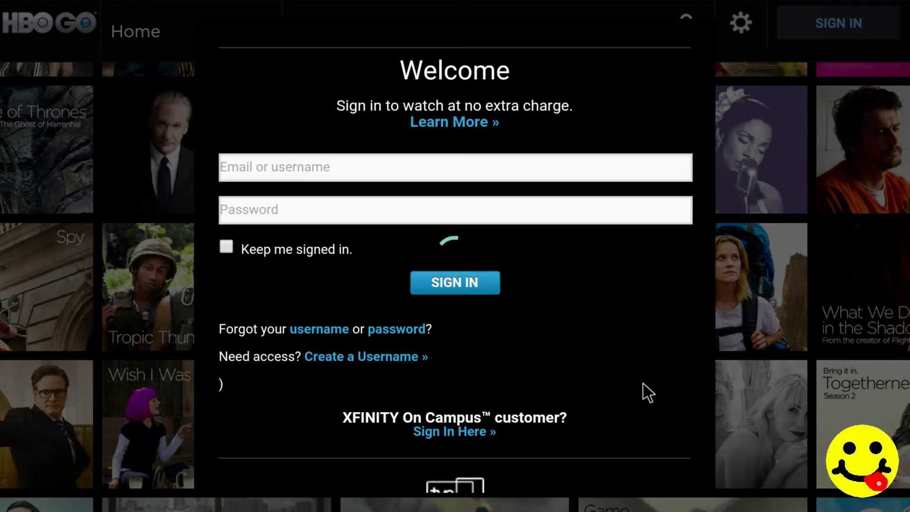
left_click(348, 169)
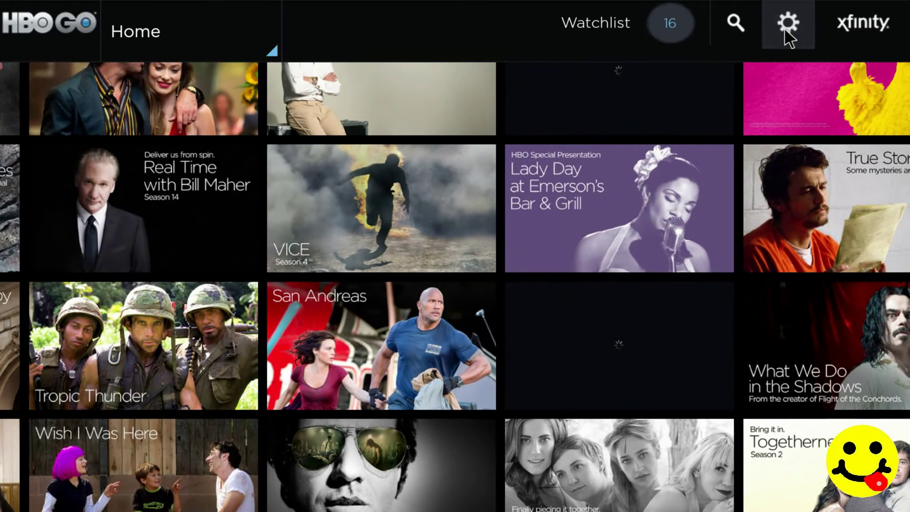
left_click(785, 30)
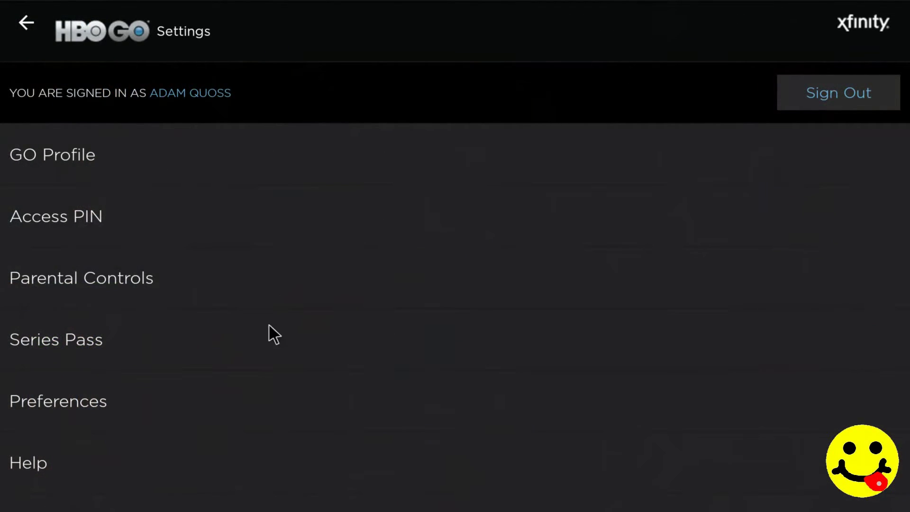
scroll(183, 488, "down", 5)
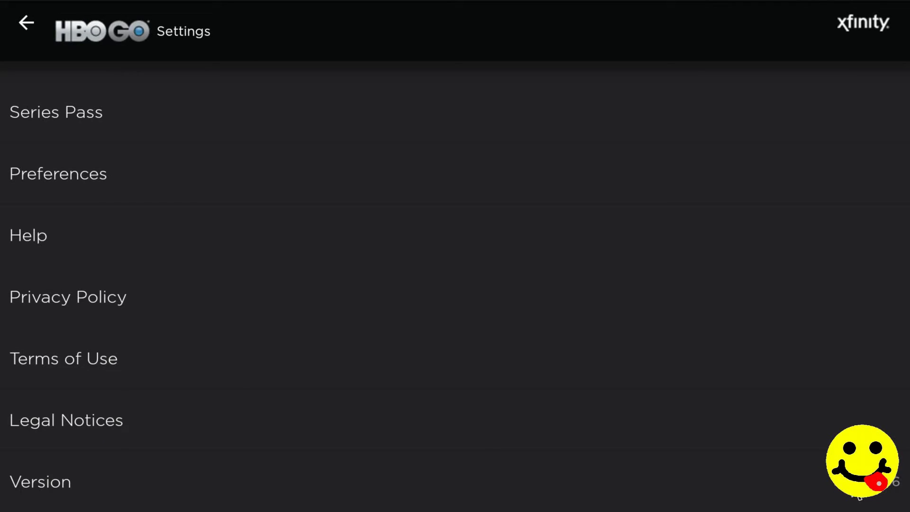
left_click(858, 496)
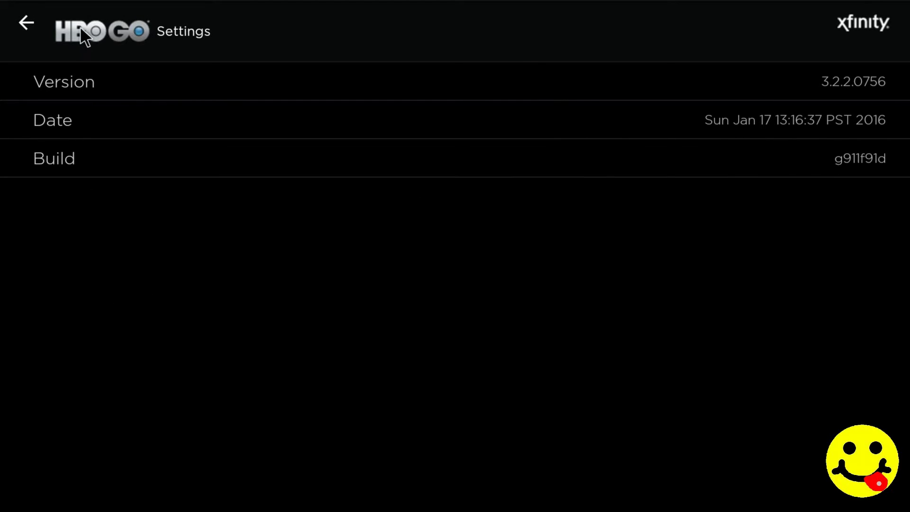
left_click(31, 24)
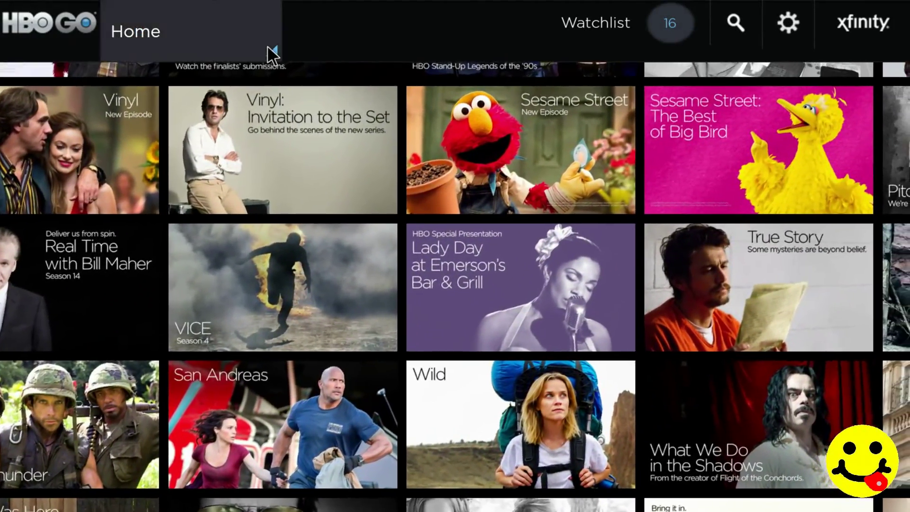
- Switch HBO GO's content category to Series, showing the All Series listing
left_click(269, 48)
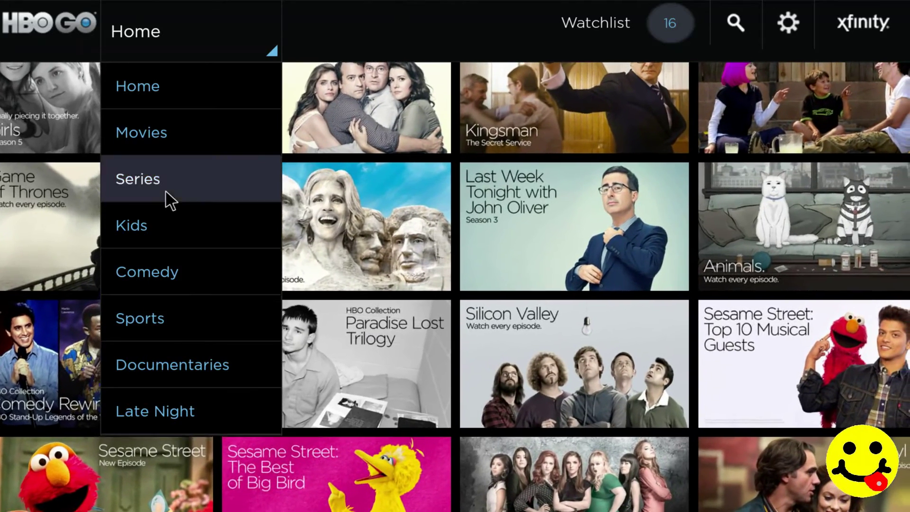
left_click(166, 192)
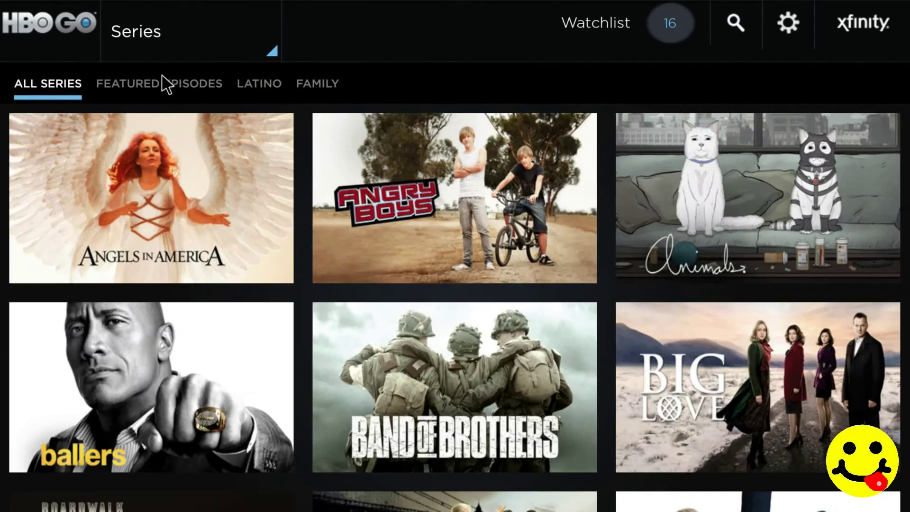
scroll(422, 264, "right", 1)
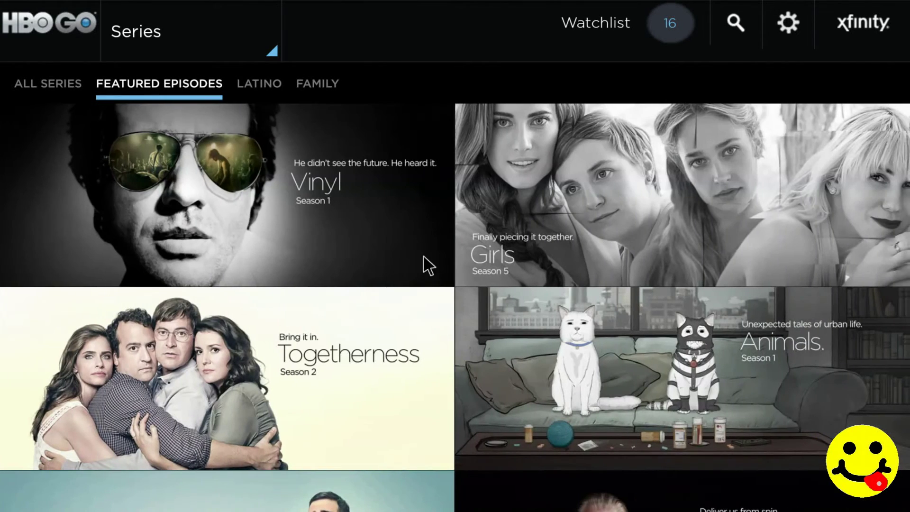
scroll(433, 242, "left", 1)
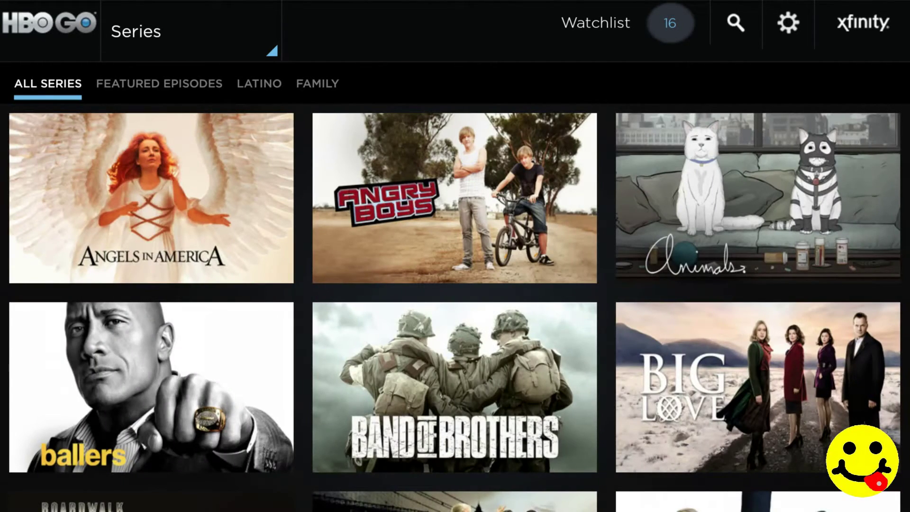
- Browse the Featured Episodes, Latino and Family series tabs, then return to HBO GO Home
key("Right")
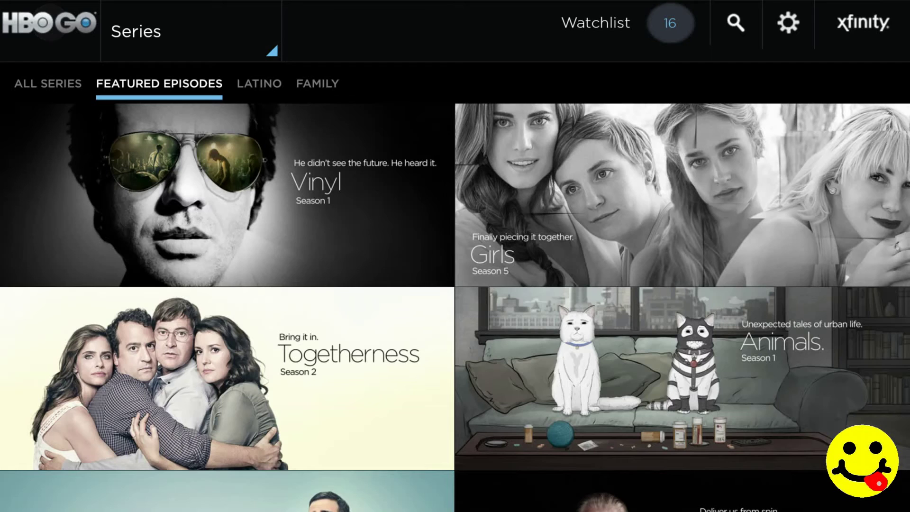
key("Right")
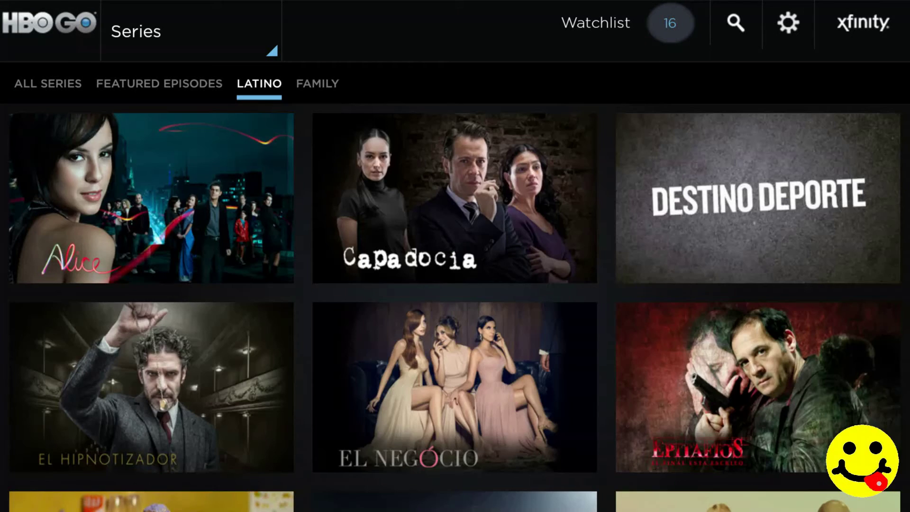
key("Left")
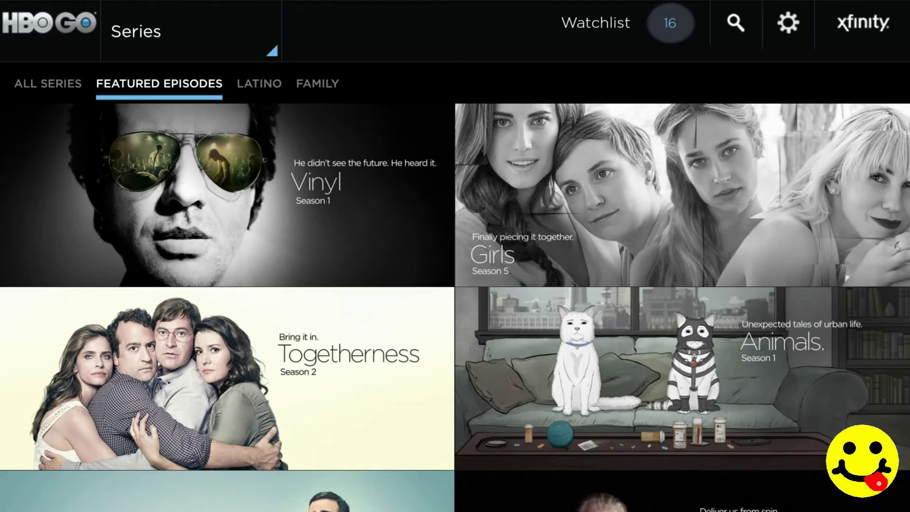
key("Right")
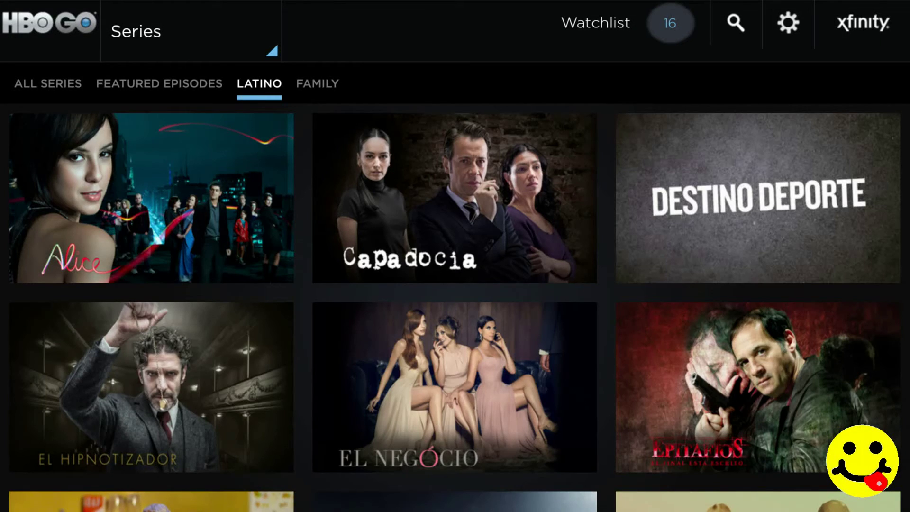
key("Right")
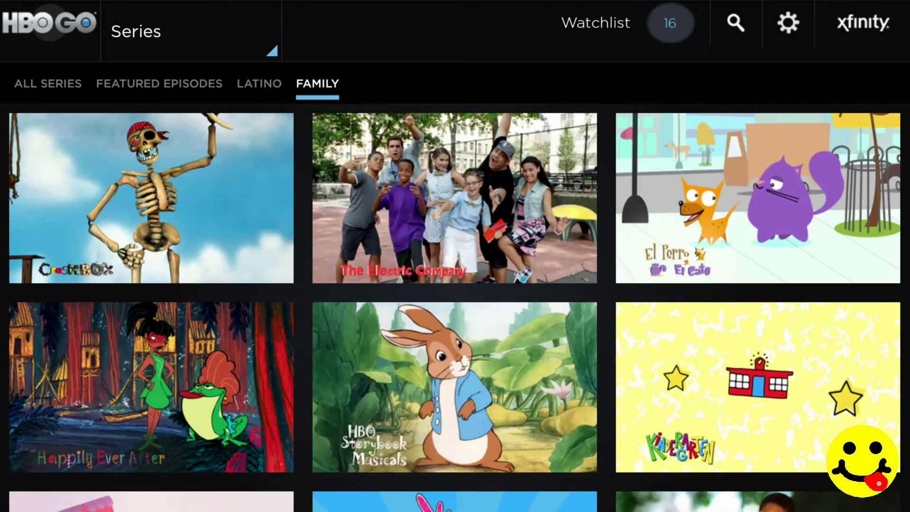
left_click(50, 22)
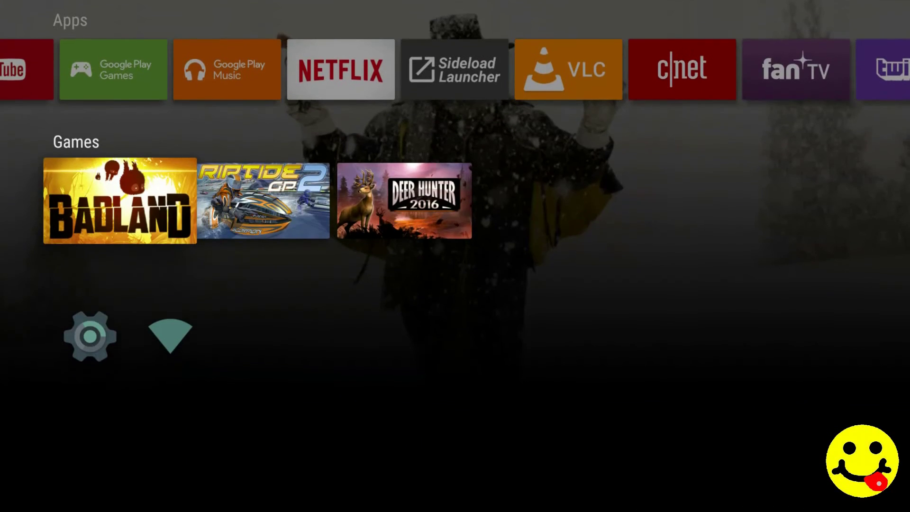
- Launch Sideload Launcher from the home screen's apps row and highlight HBO GO in its grid
key("Up")
key("Right")
key("Right")
key("Right")
key("Right")
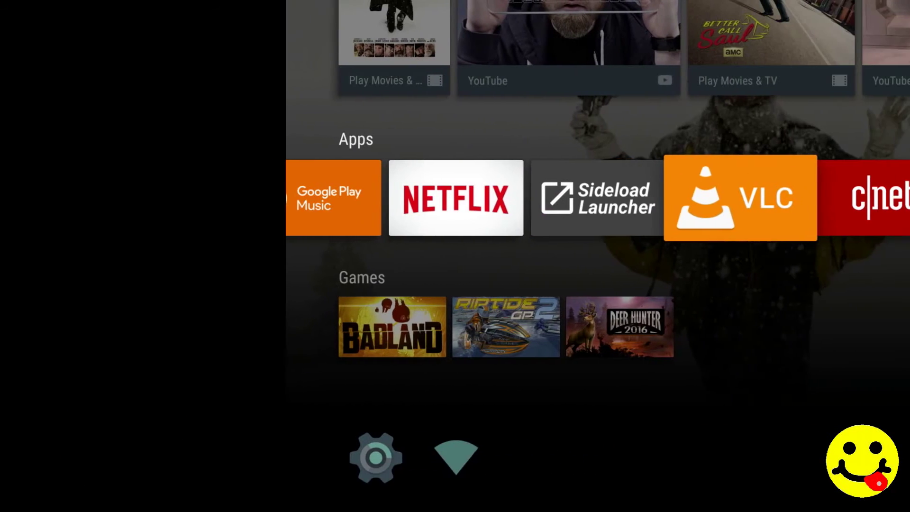
key("Left")
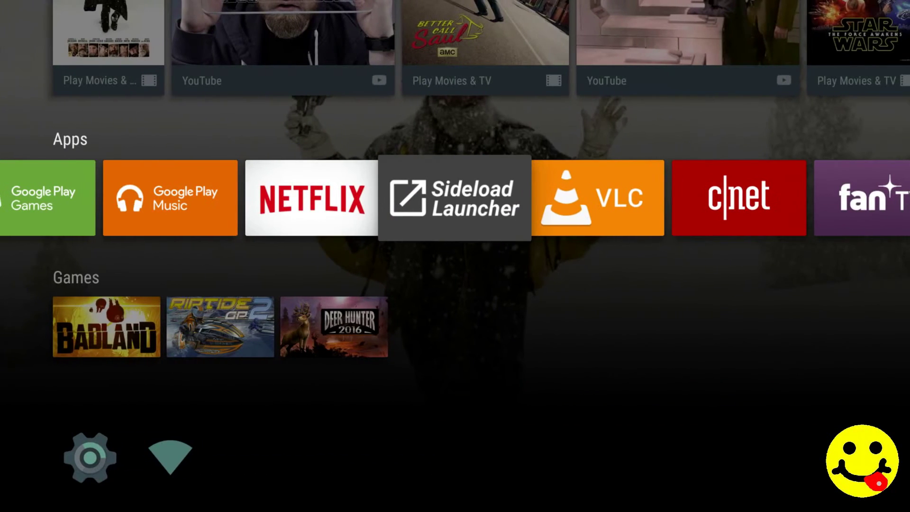
key("Return")
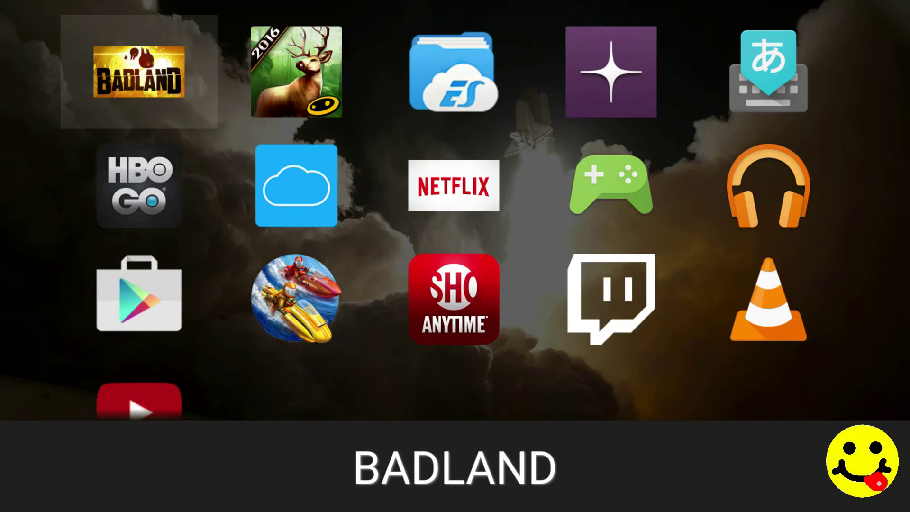
key("Down")
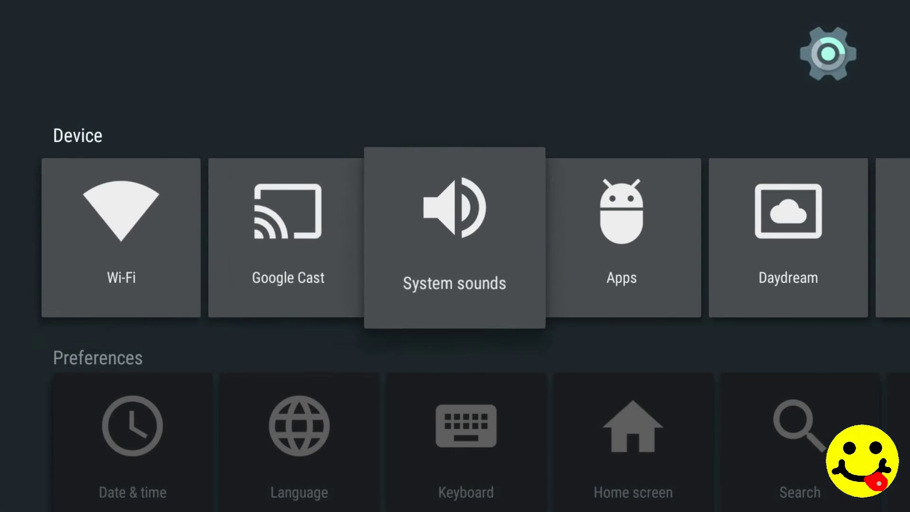
- Uninstall HBO GO from Settings > Apps, confirm with OK, and return to the main Settings page
key("Return")
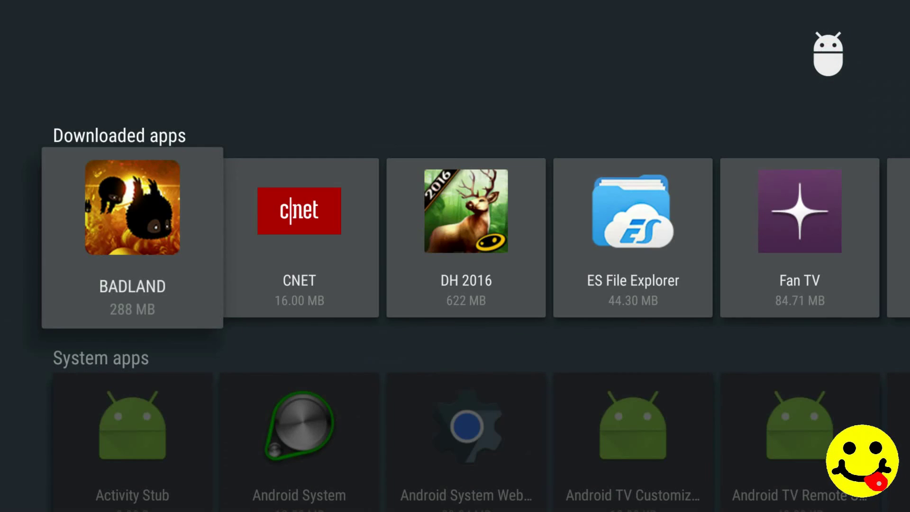
key("Right")
key("Right")
key("Right")
key("Right")
key("Right")
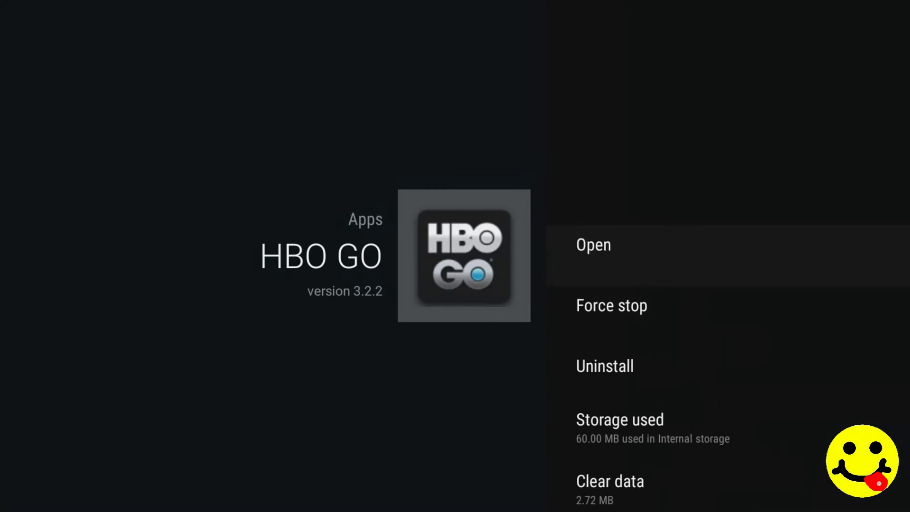
key("Down")
key("Down")
key("Down")
key("Down")
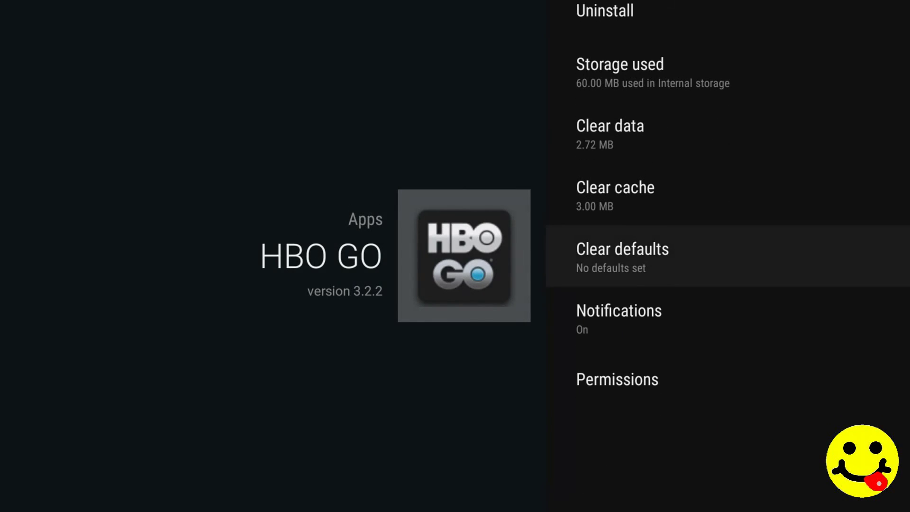
key("Up")
key("Up")
key("Up")
key("Up")
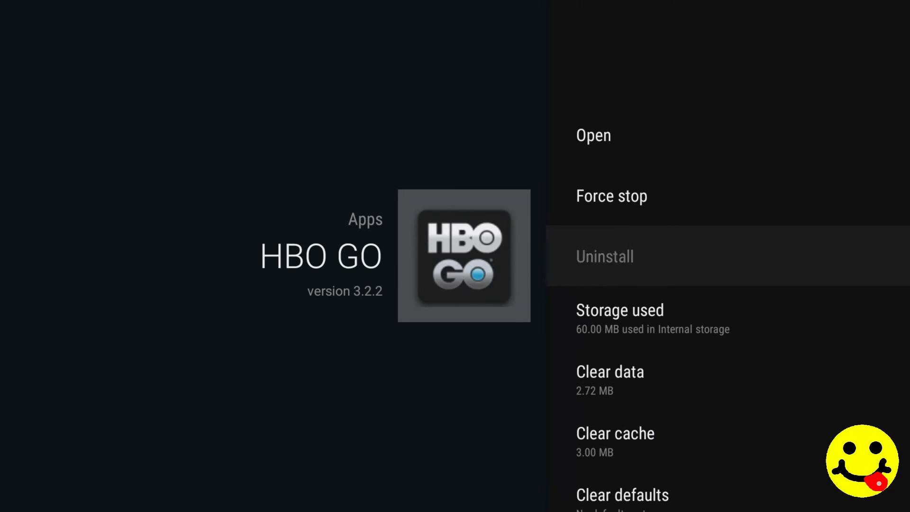
key("Up")
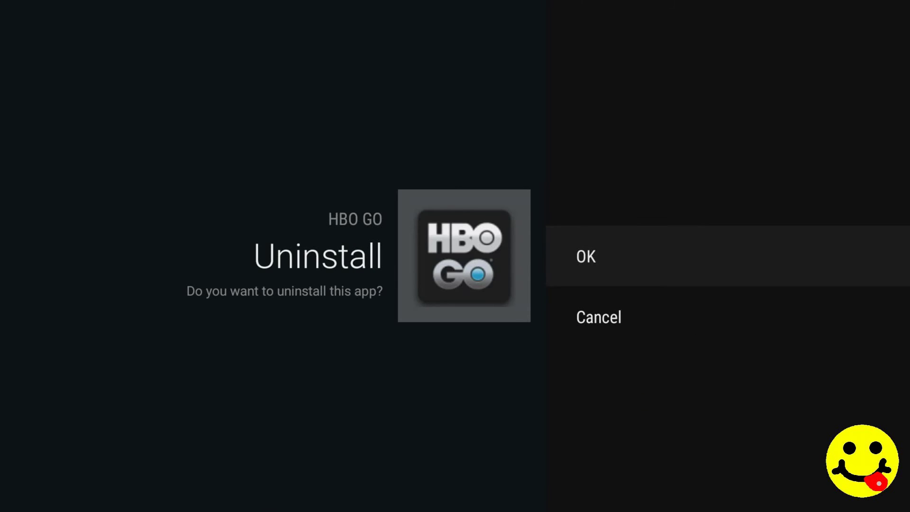
key("Return")
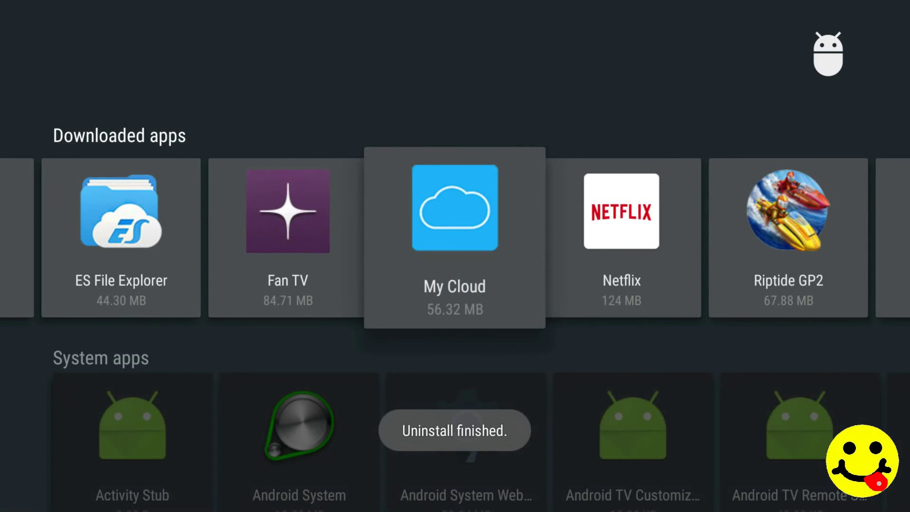
key("Escape")
key("Escape")
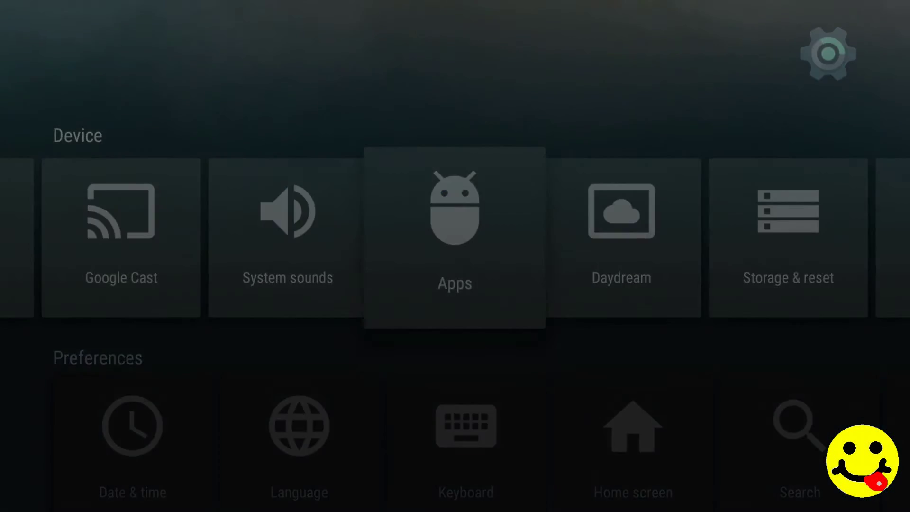
- Open Sideload Launcher, confirm HBO GO is gone from the app grid, and exit to home
key("Up")
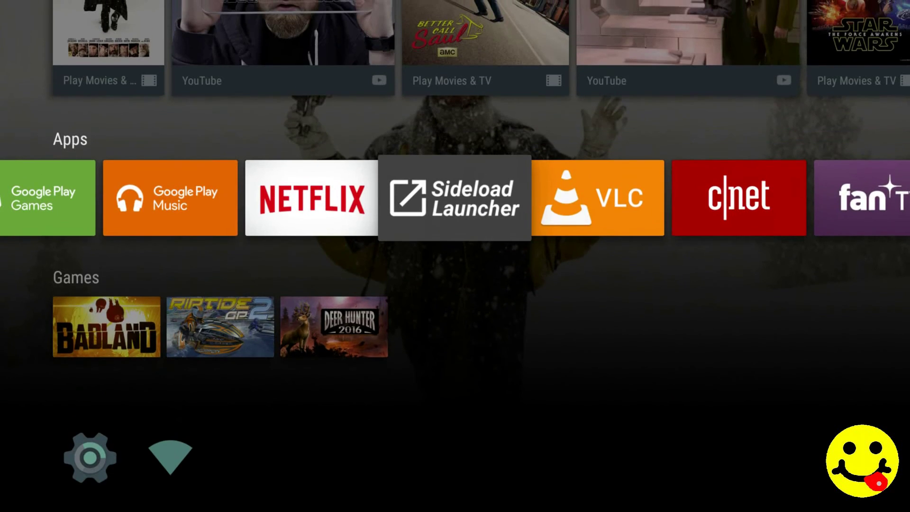
key("Return")
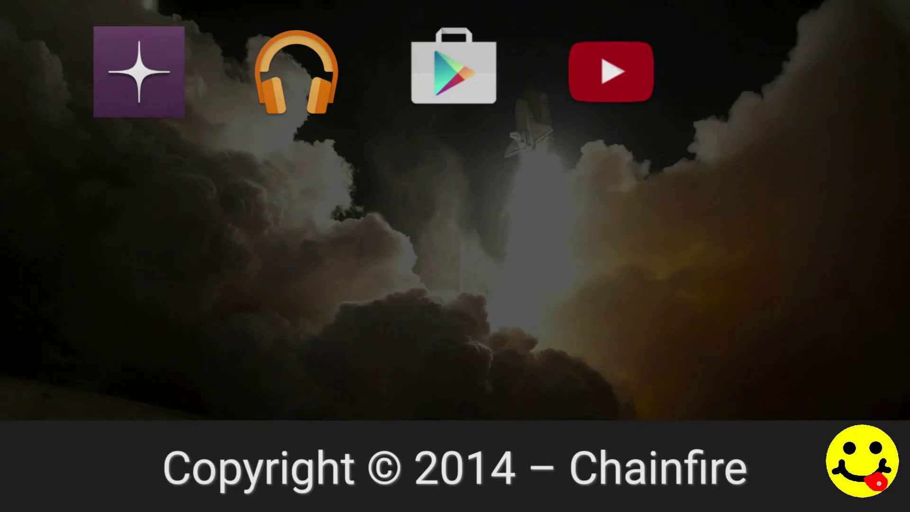
key("Down")
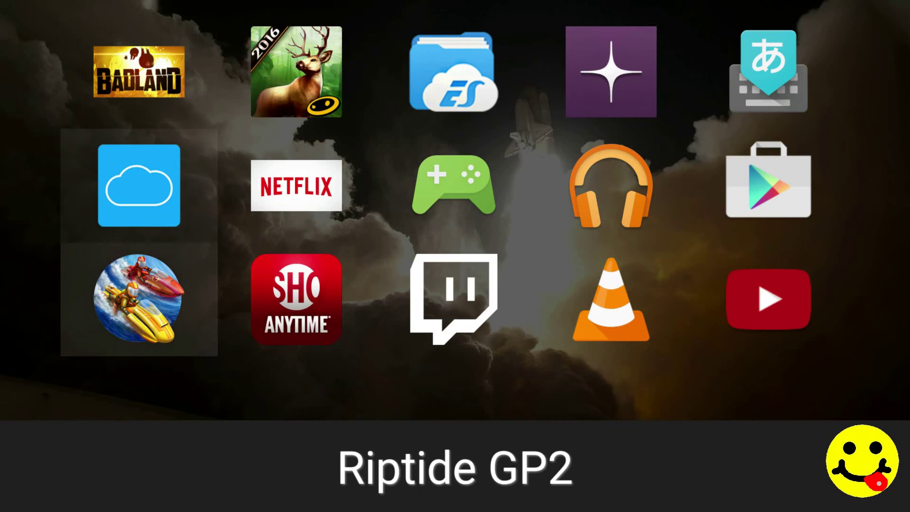
key("Right")
key("Right")
key("Right")
key("Right")
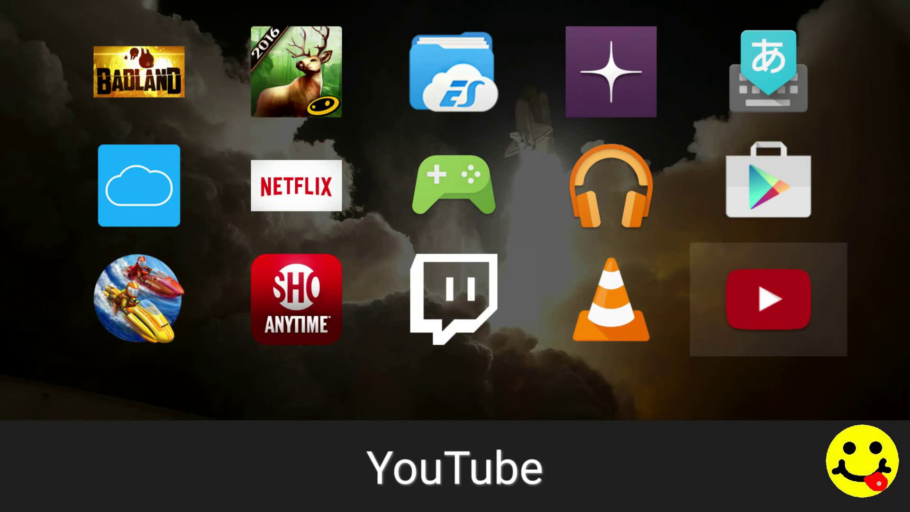
key("Escape")
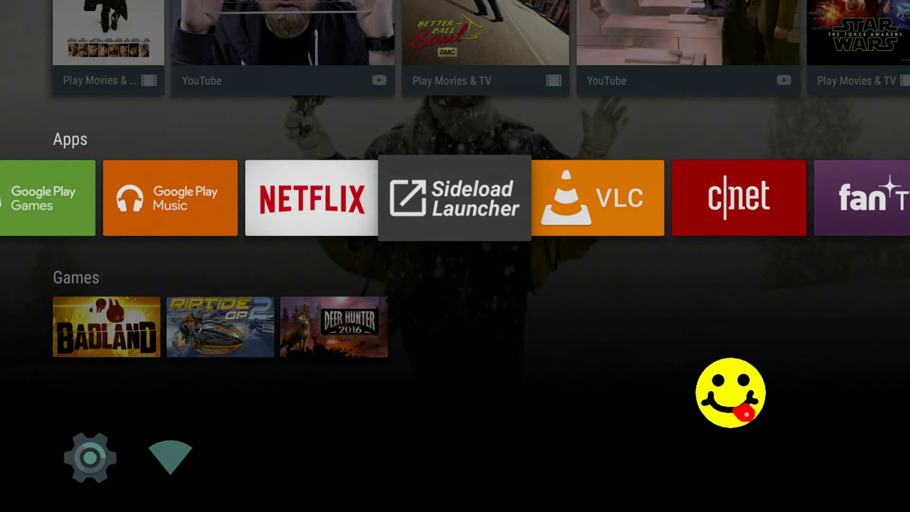